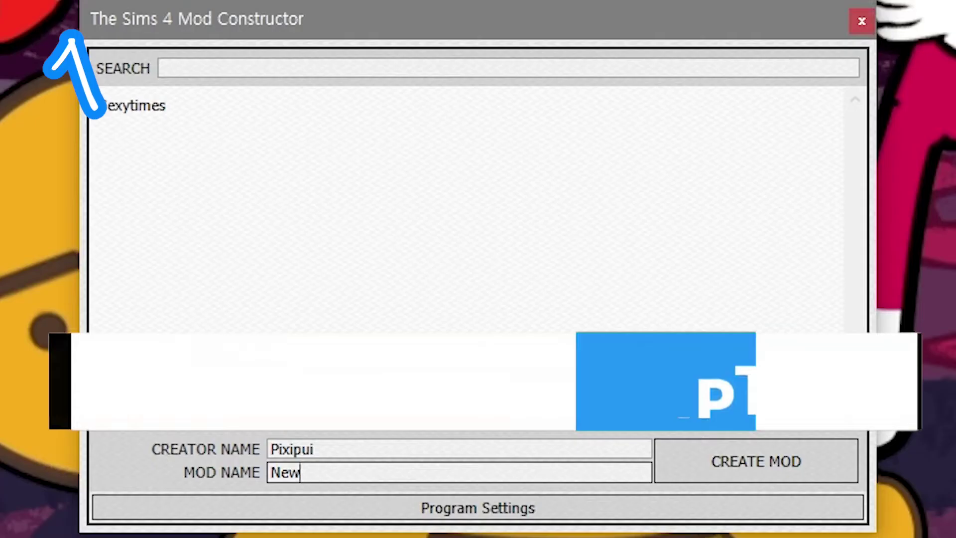
Create a mod named Newspaper_Job_KidsTeens and update its Python path setting with K:\Program Files\Python\python.exe.
text(spaper_Job_KidsTeens)
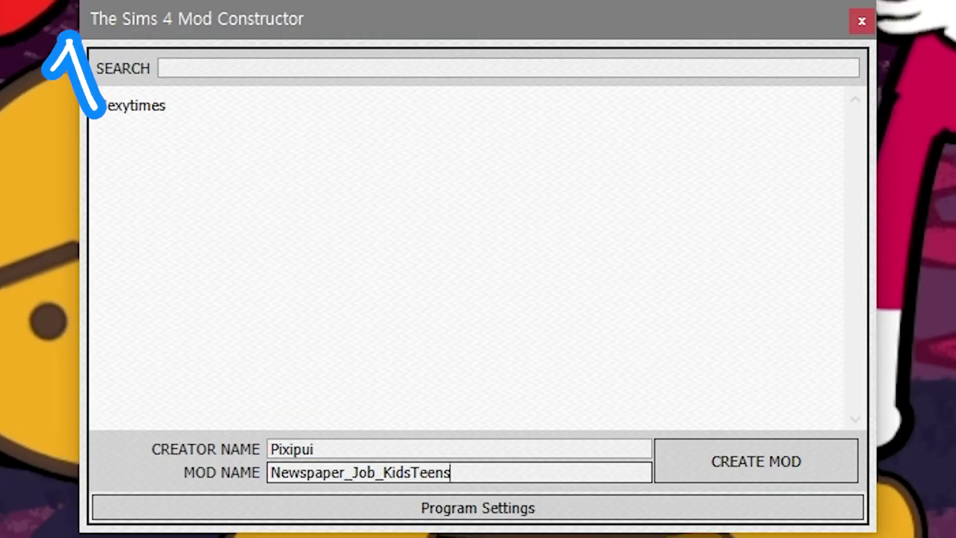
click(785, 461)
click(516, 35)
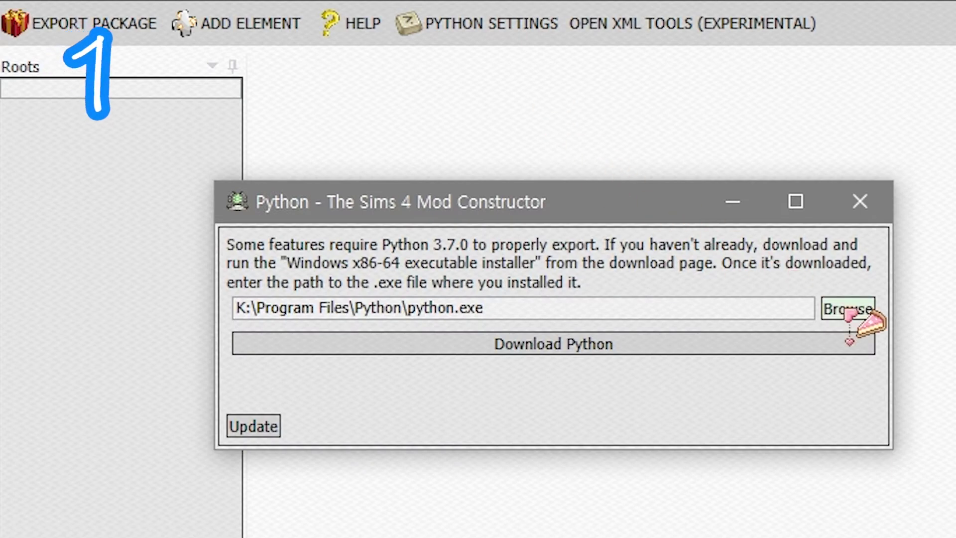
click(259, 432)
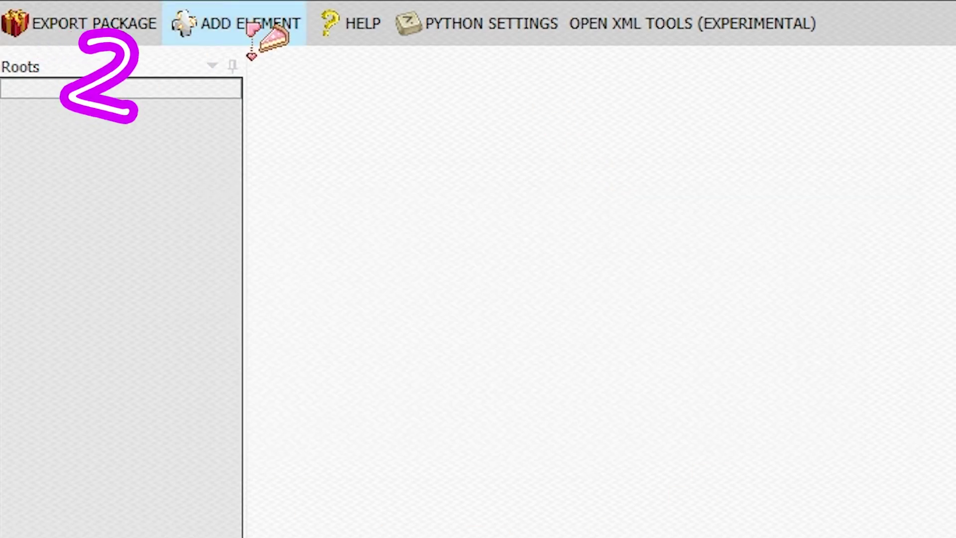
Create a Trait element named PC Gamer with the description "PC master Race rah rah rah".
click(249, 26)
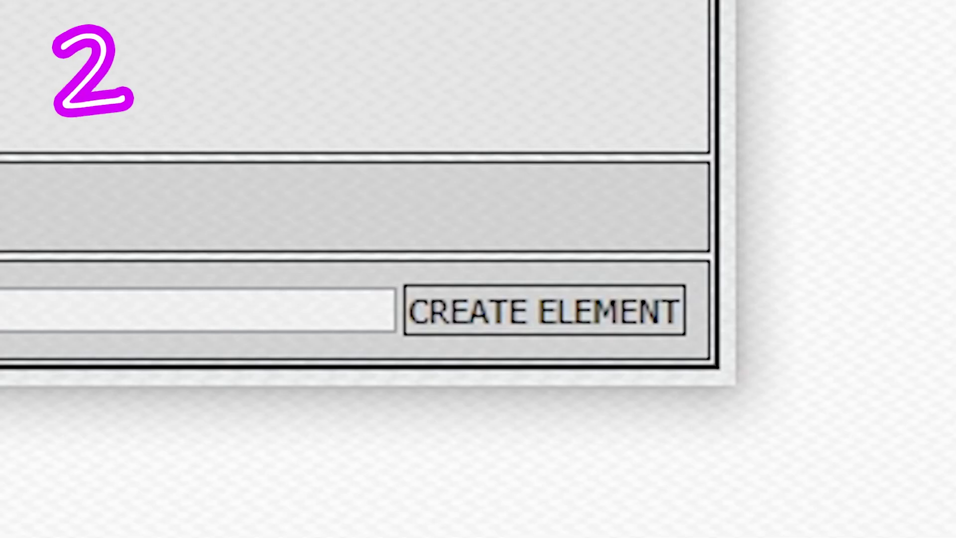
click(672, 326)
text(P)
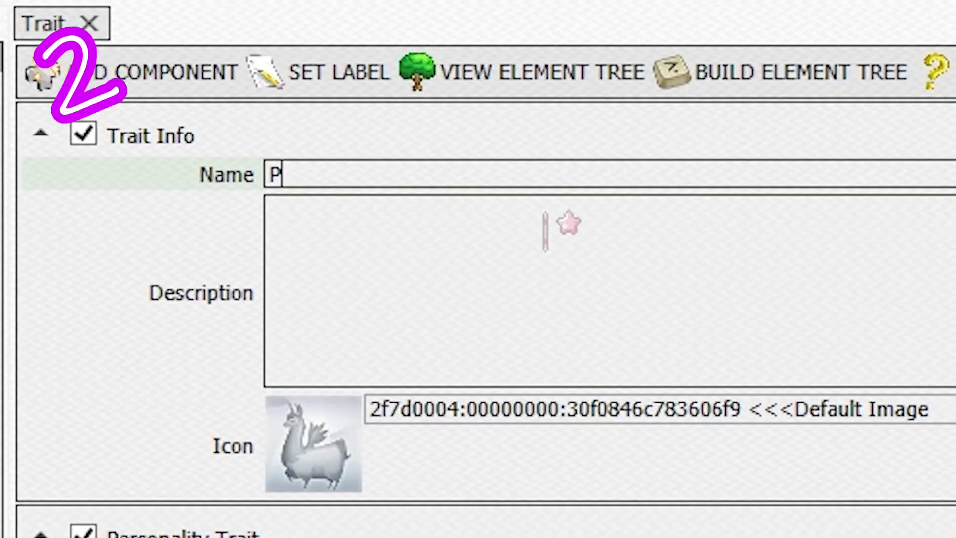
text(C Gamer)
click(531, 292)
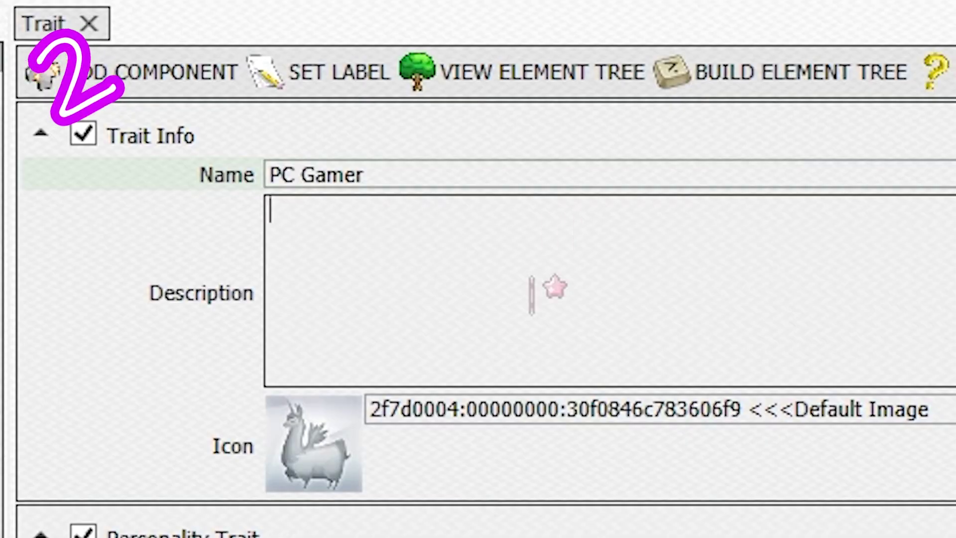
text(PC master Race rah rah rah)
Give the trait the headline_desktopcomputer icon and set its personality category to Hobby.
click(319, 468)
scroll(406, 323, down, 10)
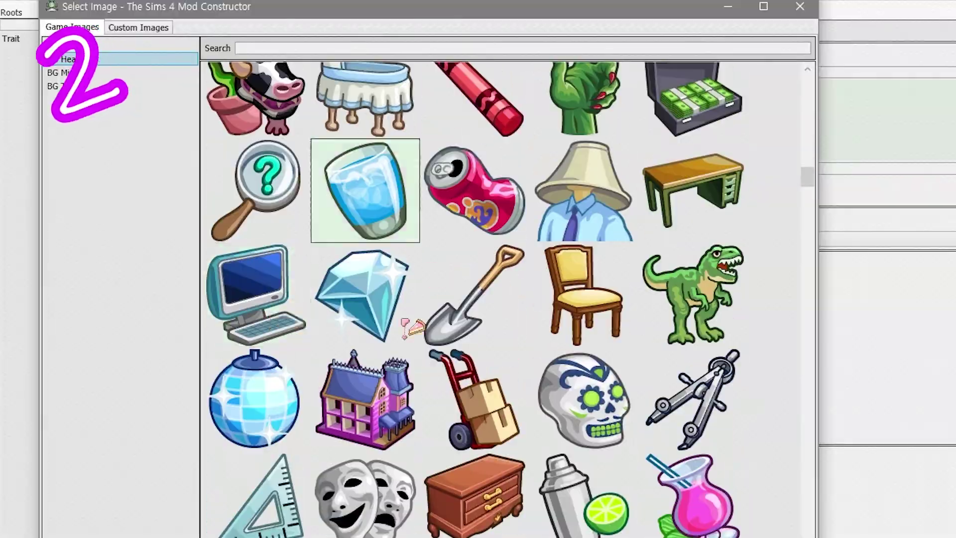
click(261, 294)
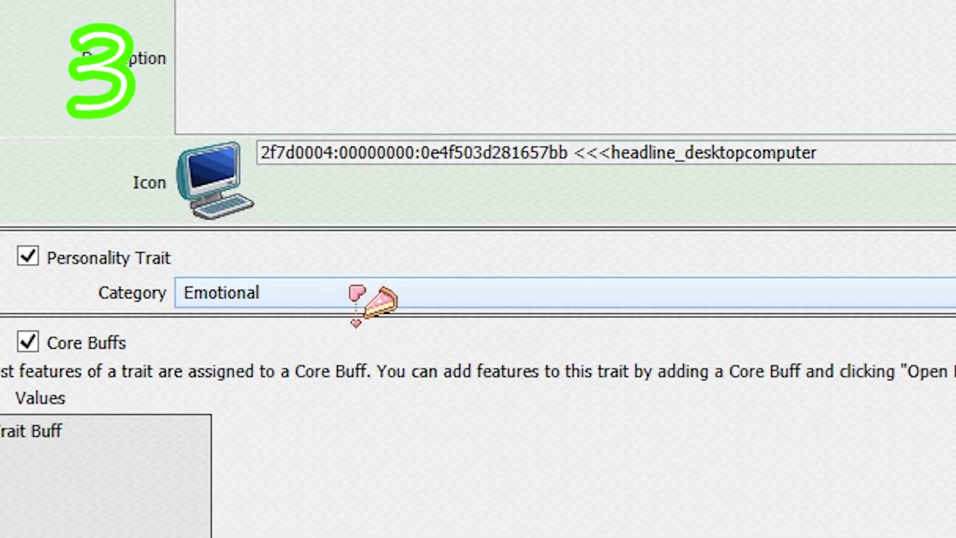
click(356, 296)
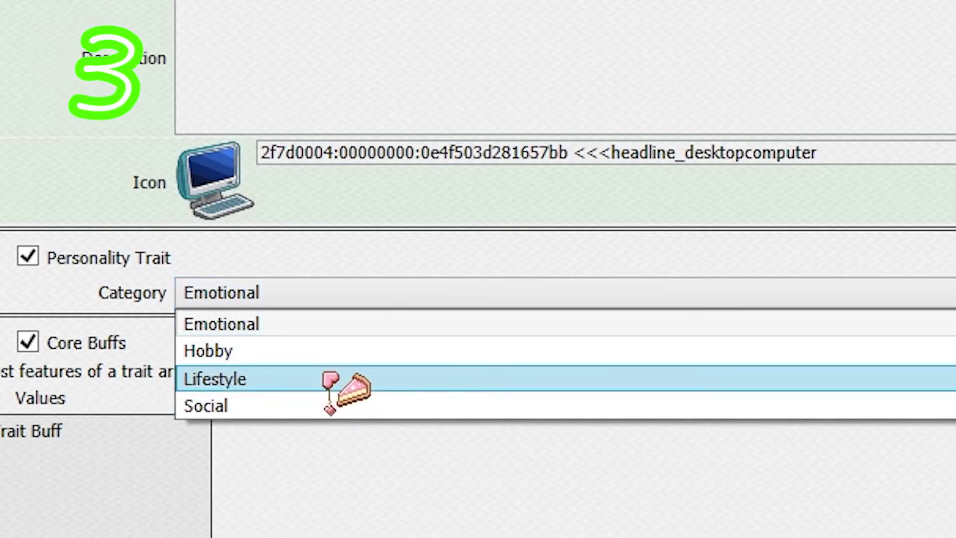
click(326, 353)
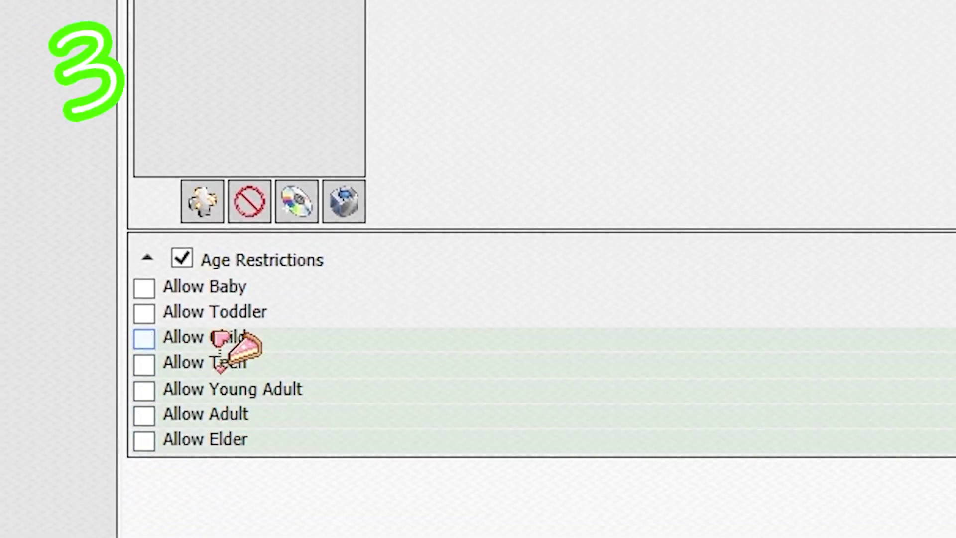
Allow the trait for the Child, Teen, Young Adult, Adult and Elder ages.
click(219, 338)
click(219, 362)
click(219, 388)
click(219, 414)
click(219, 439)
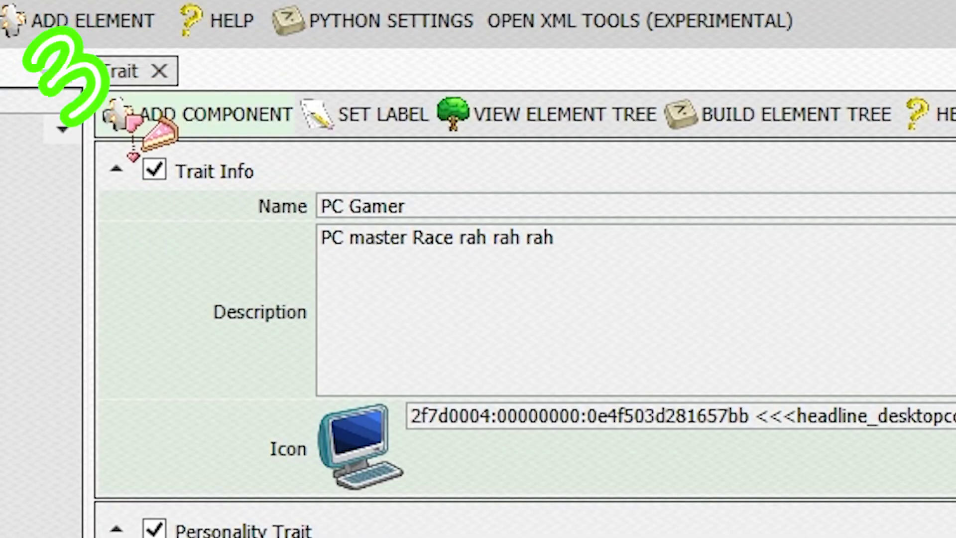
Add a component from the Restrictions category to the PC Gamer trait.
click(132, 122)
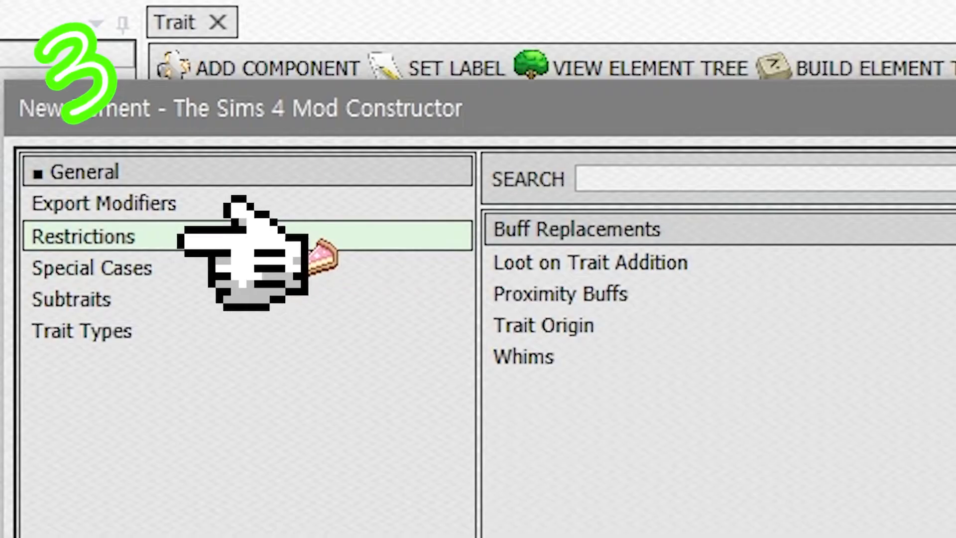
click(254, 273)
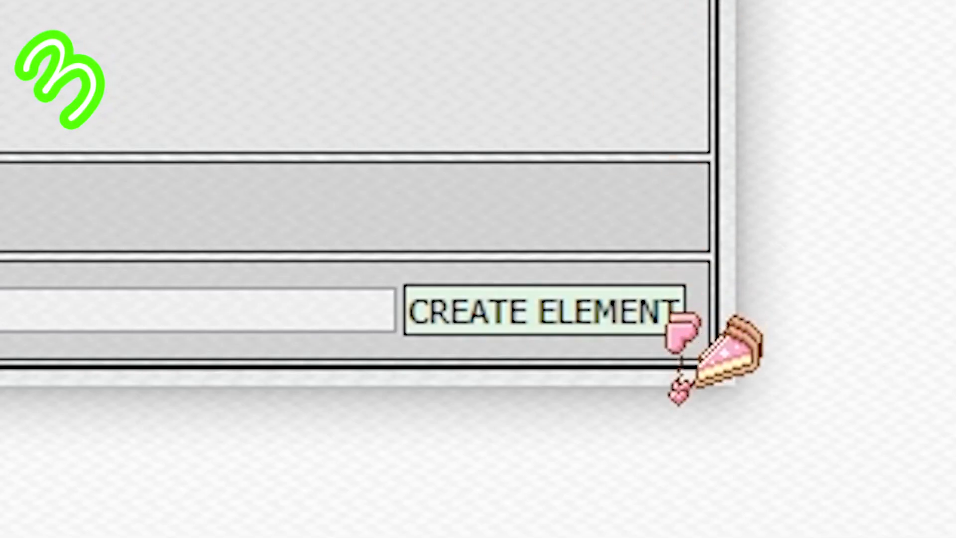
click(662, 314)
click(195, 472)
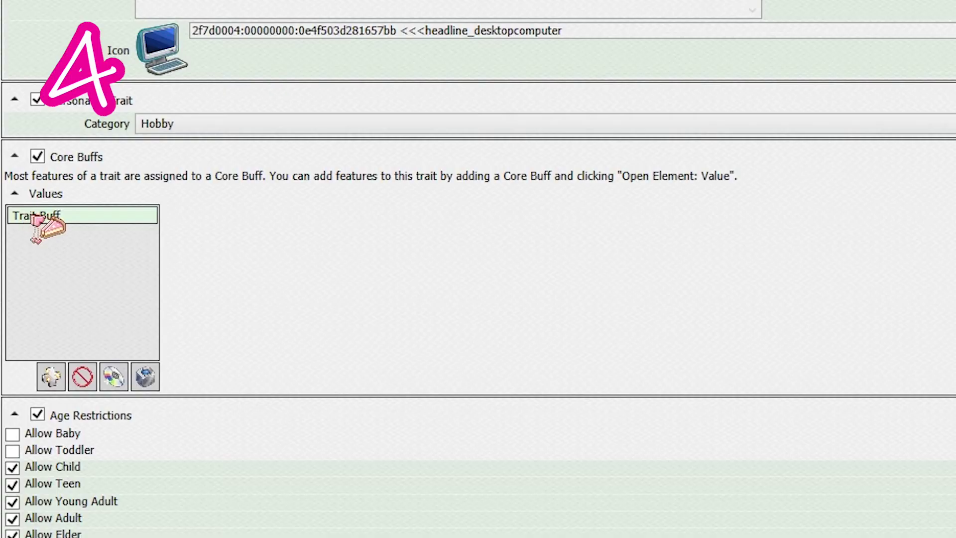
Open the trait's core buff, Trait Buff, as its own element and collapse its Buff Info section.
click(38, 216)
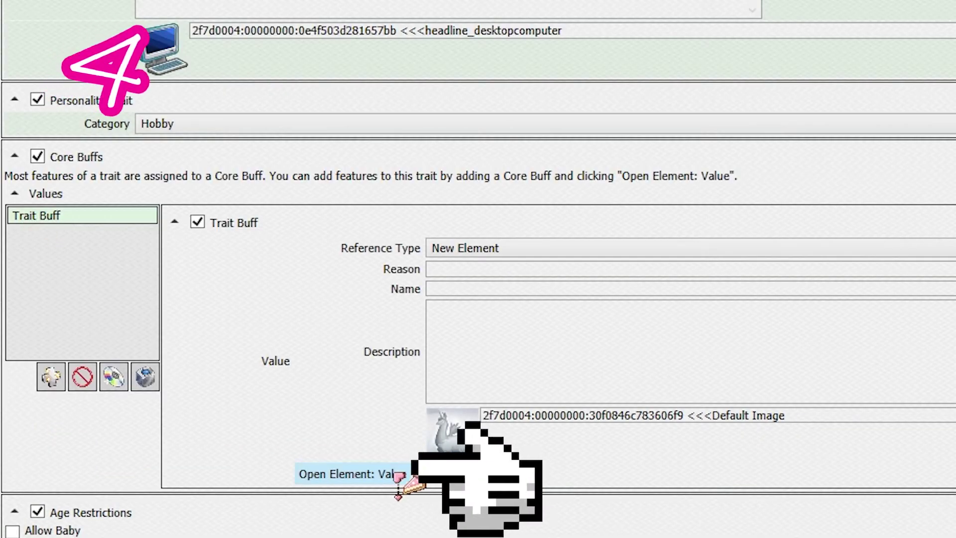
click(338, 478)
click(176, 118)
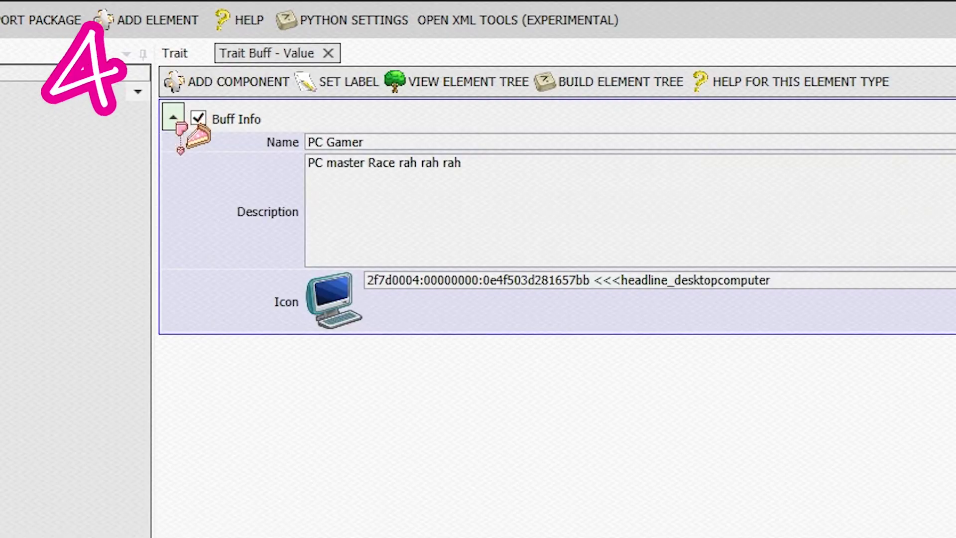
click(174, 118)
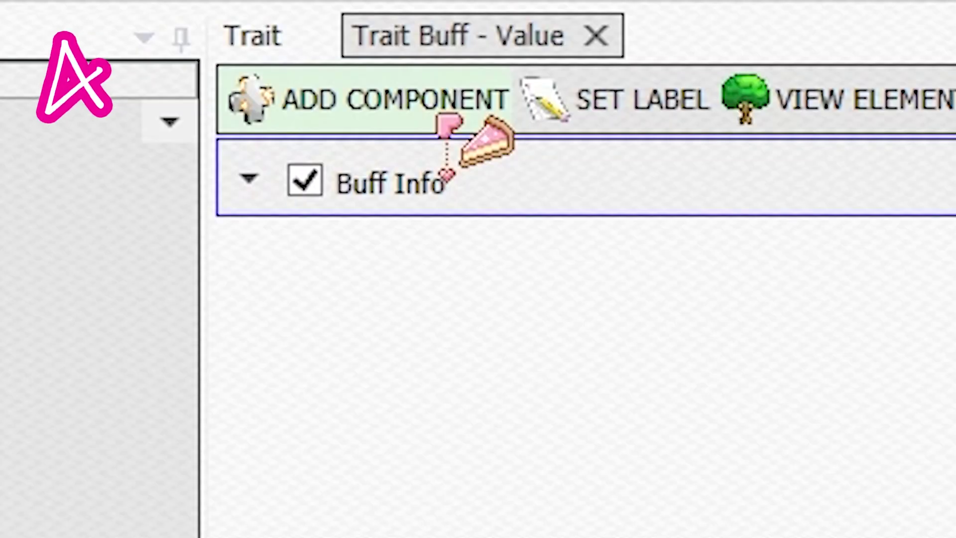
Add a Commodities component to the trait buff and create a new commodity entry in it.
click(441, 120)
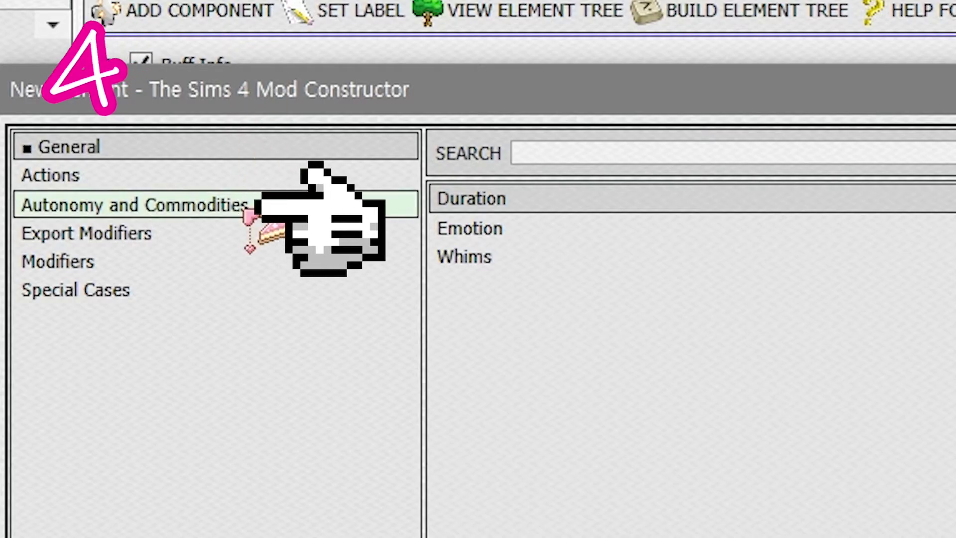
click(490, 390)
click(534, 205)
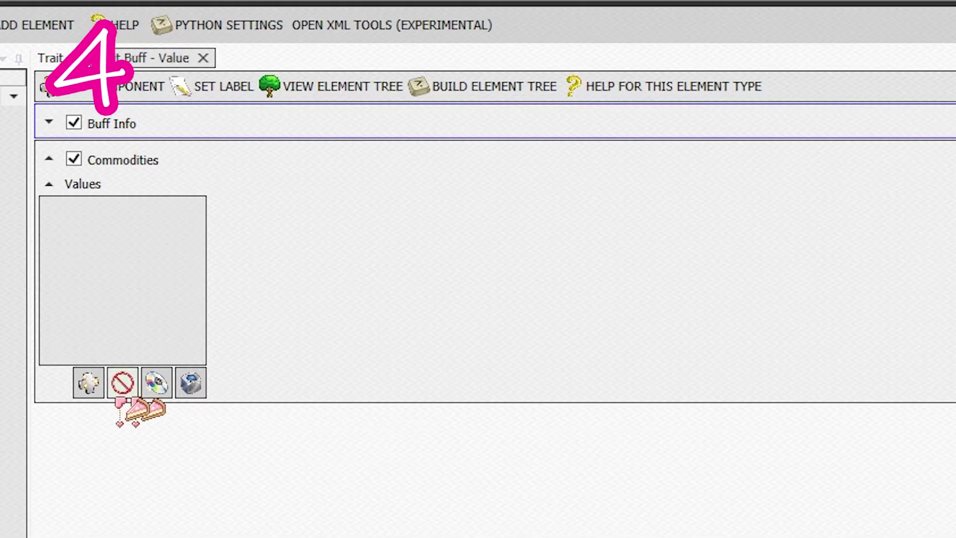
click(95, 394)
click(141, 210)
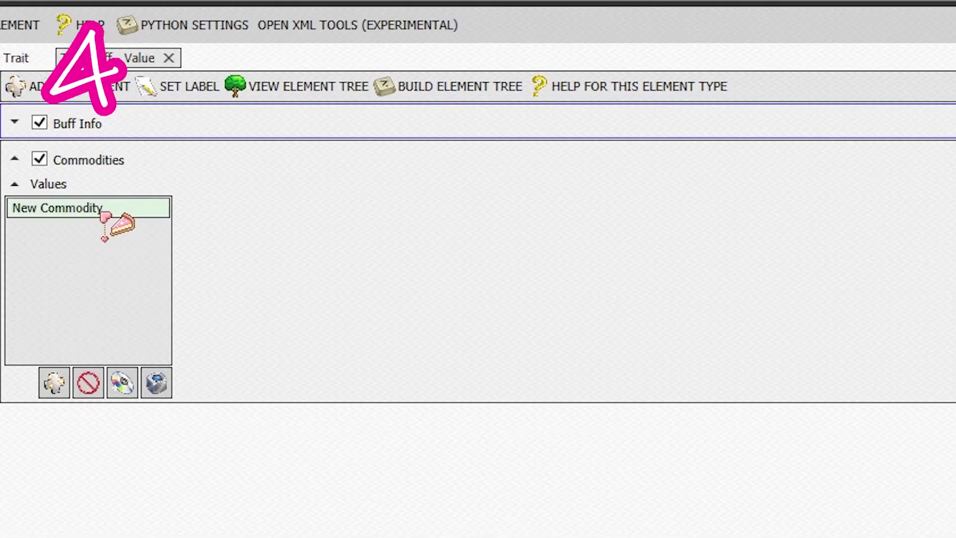
Make the new commodity a Game Reference to the preset 29107 commodity_Trait_Autonomy_Geek, searching for "autonom".
click(566, 248)
click(559, 304)
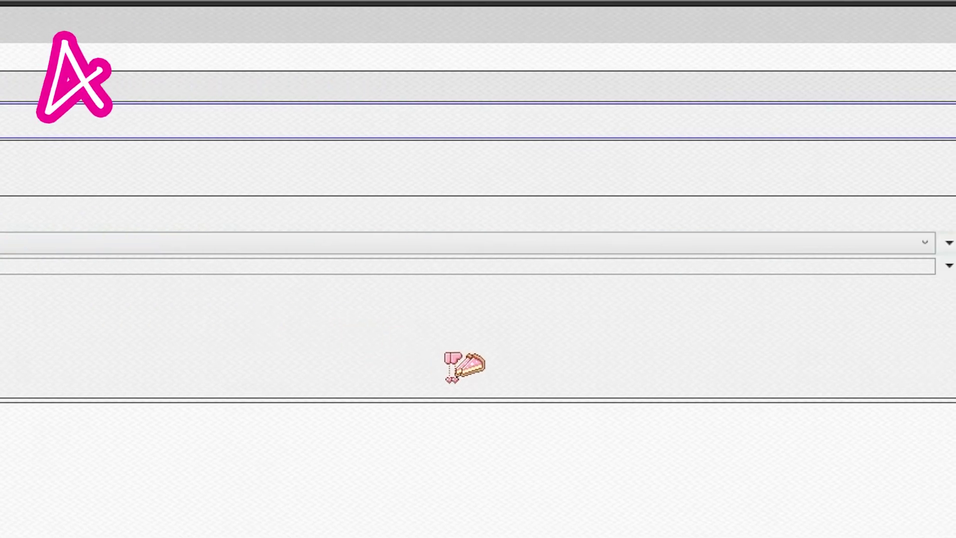
click(884, 266)
click(860, 317)
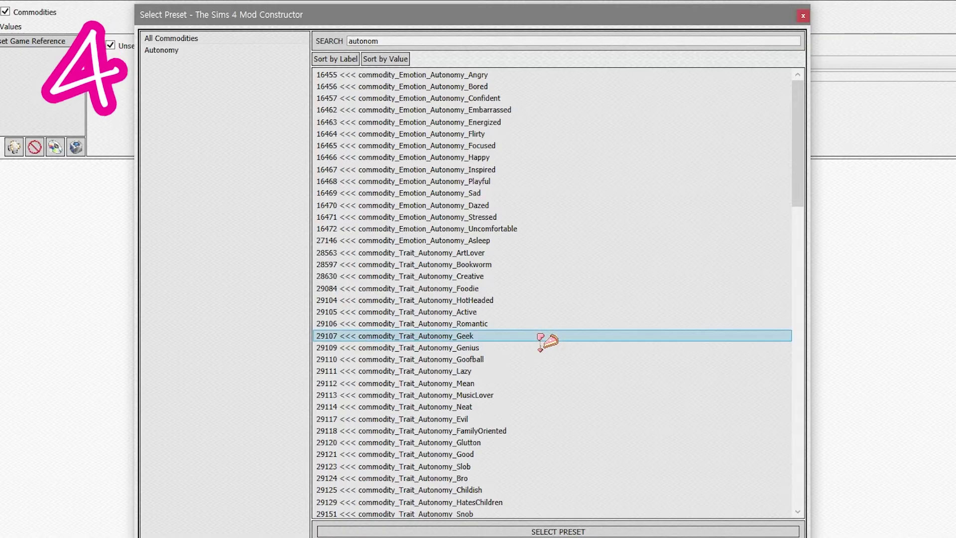
click(566, 531)
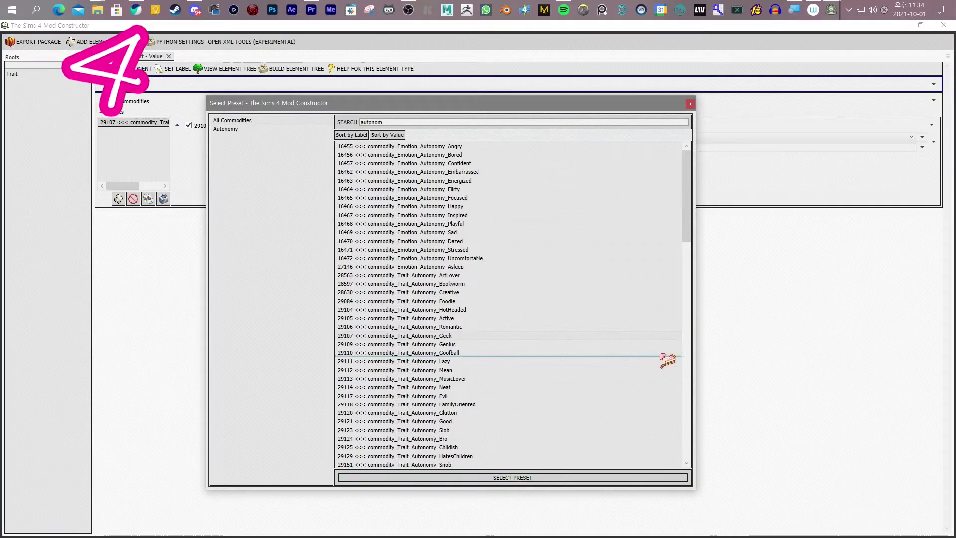
click(690, 104)
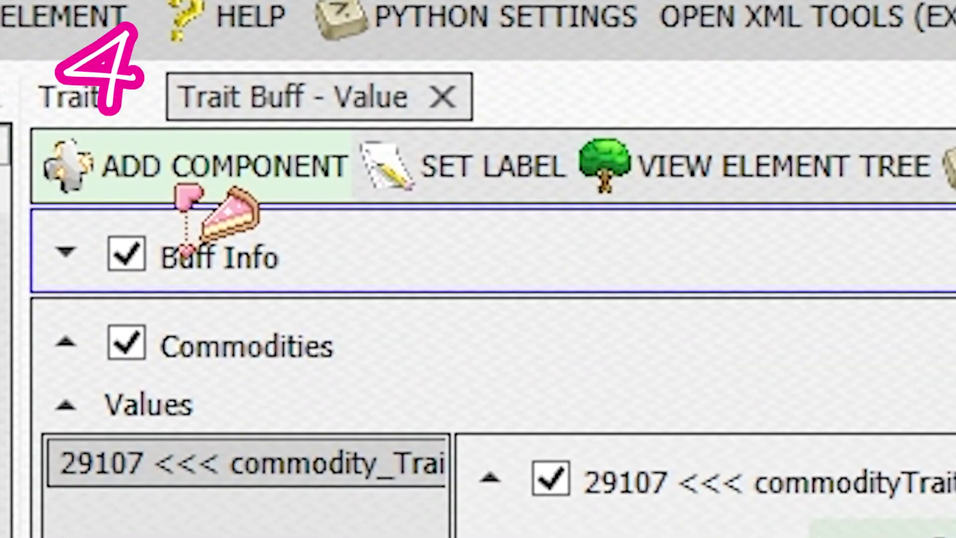
Add a Loot on Instance component to the trait buff and create a new loot entry in it.
click(124, 71)
click(131, 191)
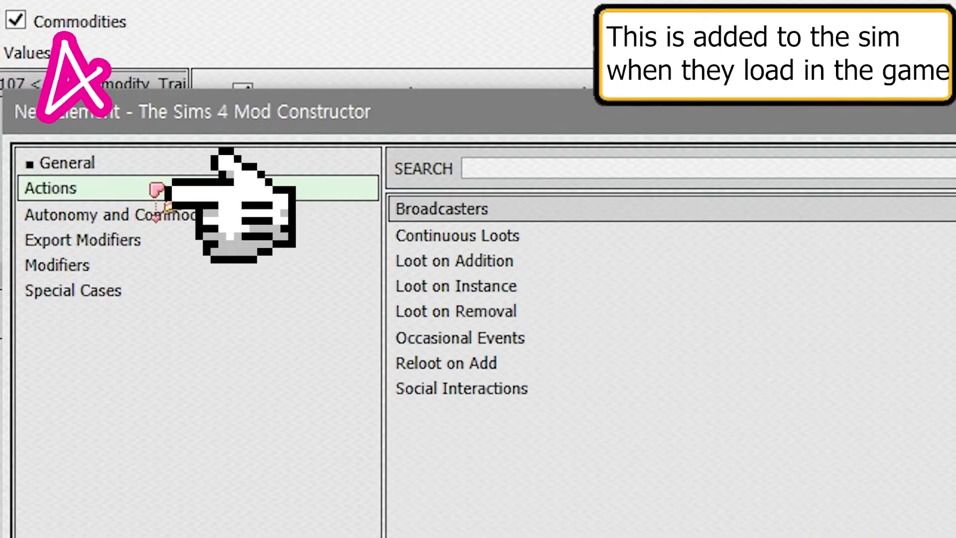
click(474, 287)
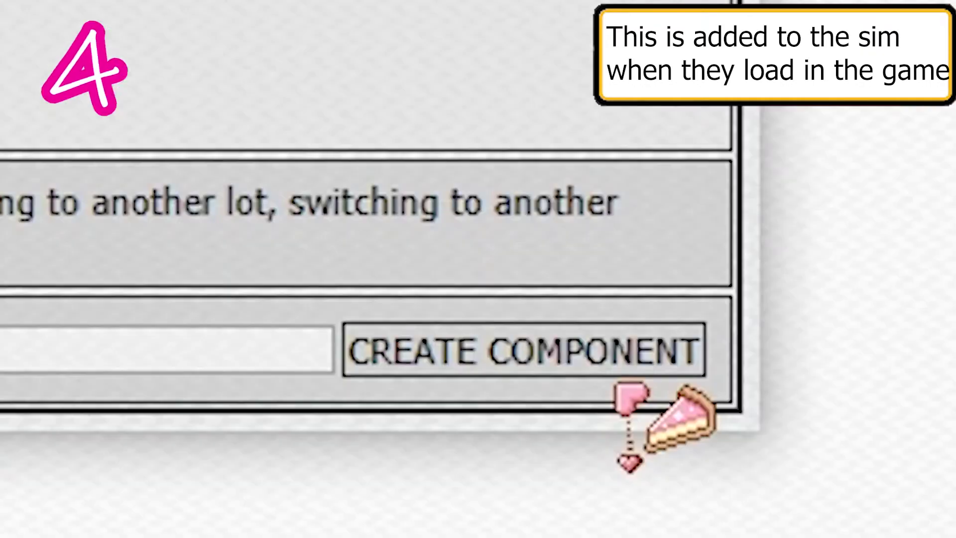
click(612, 364)
click(52, 504)
Make the new loot a Game Reference to the preset 145787 loot_Buff_LotMods_BaseGame_HighSpeedInternet_Hidden, searching for "internet".
click(548, 343)
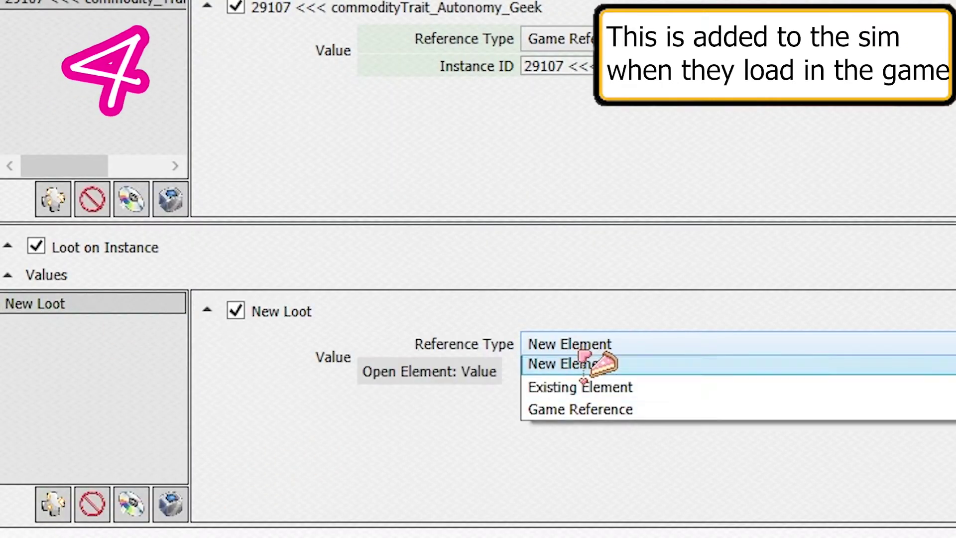
click(611, 415)
click(822, 218)
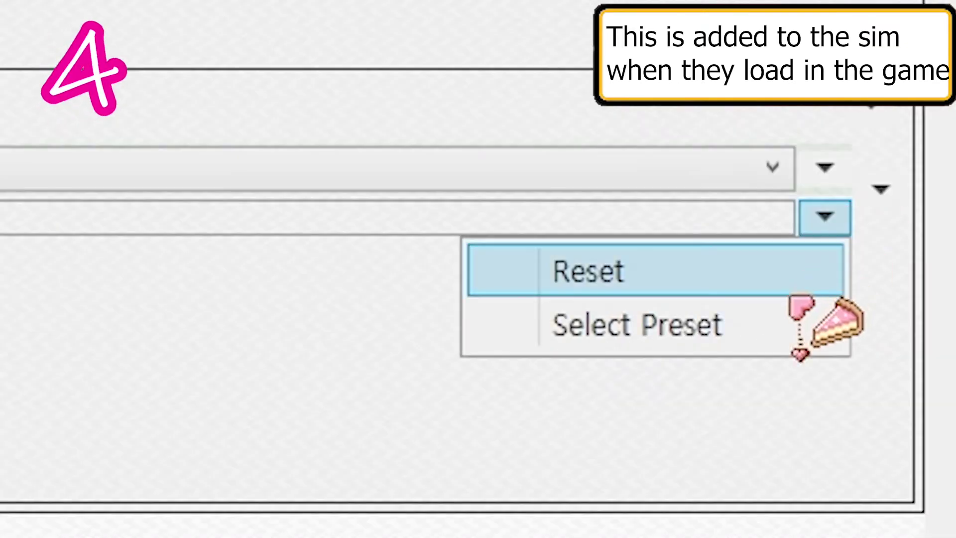
click(779, 324)
click(391, 137)
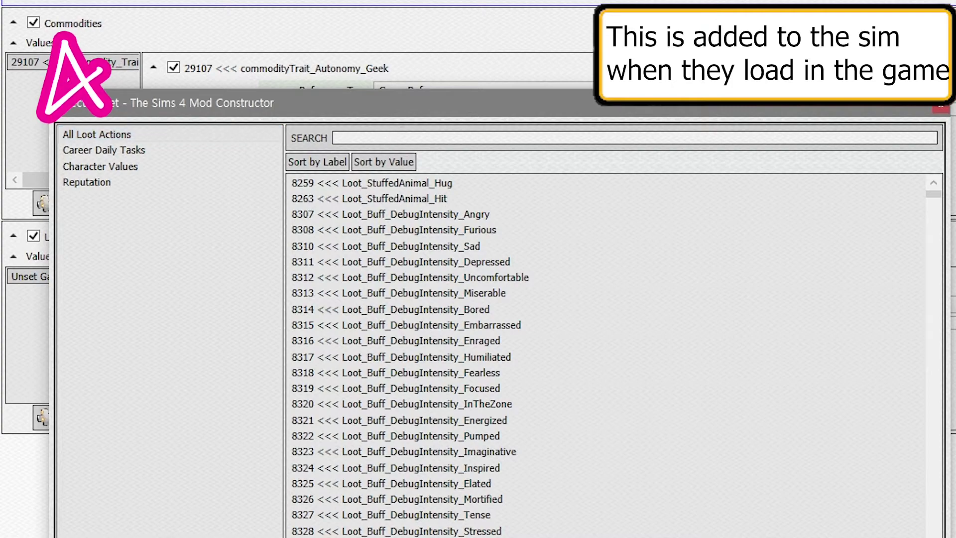
text(internet)
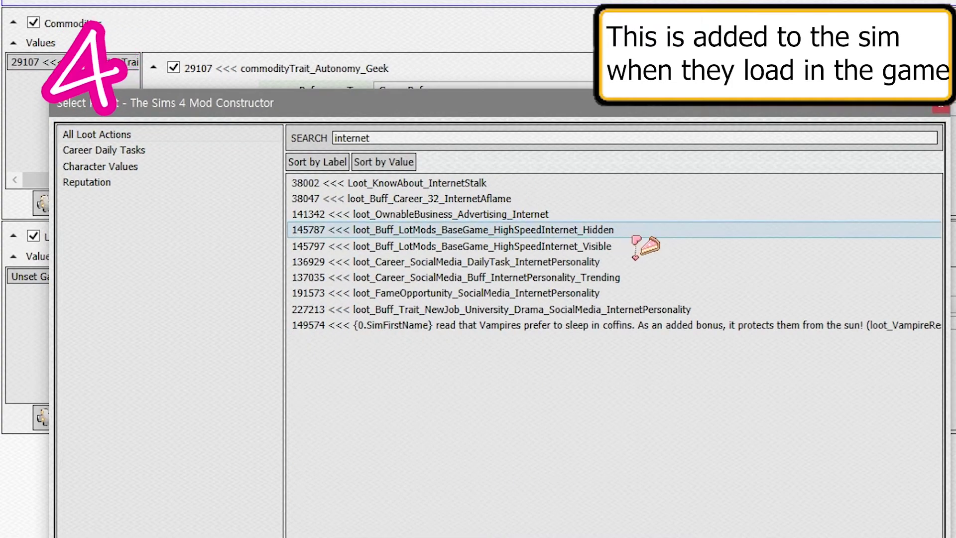
double_click(637, 234)
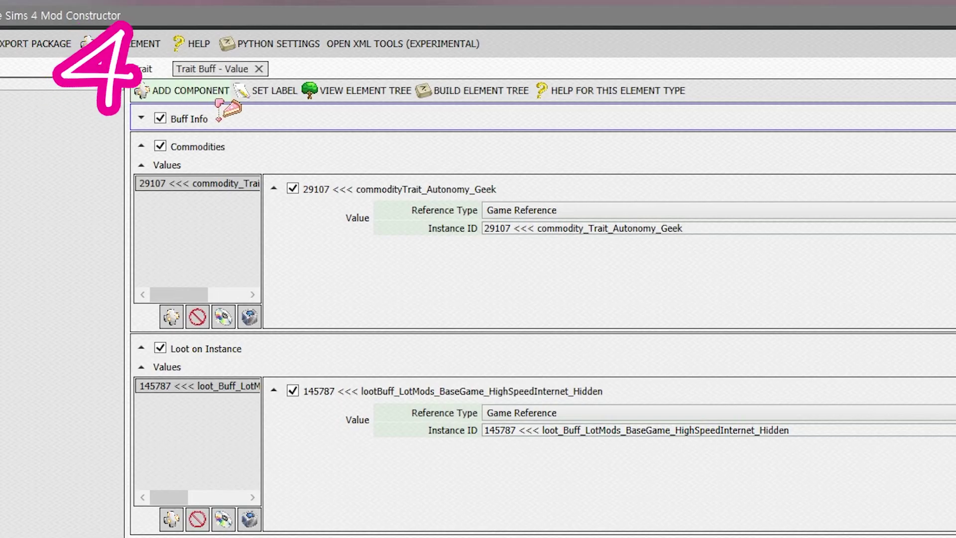
Add the Reloot on Add component from the Actions category to the trait buff.
click(219, 99)
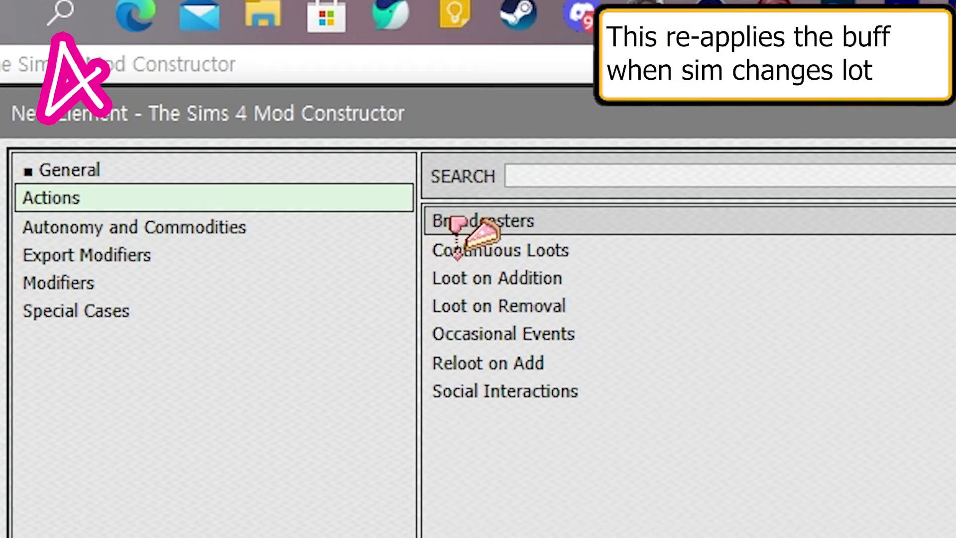
double_click(559, 370)
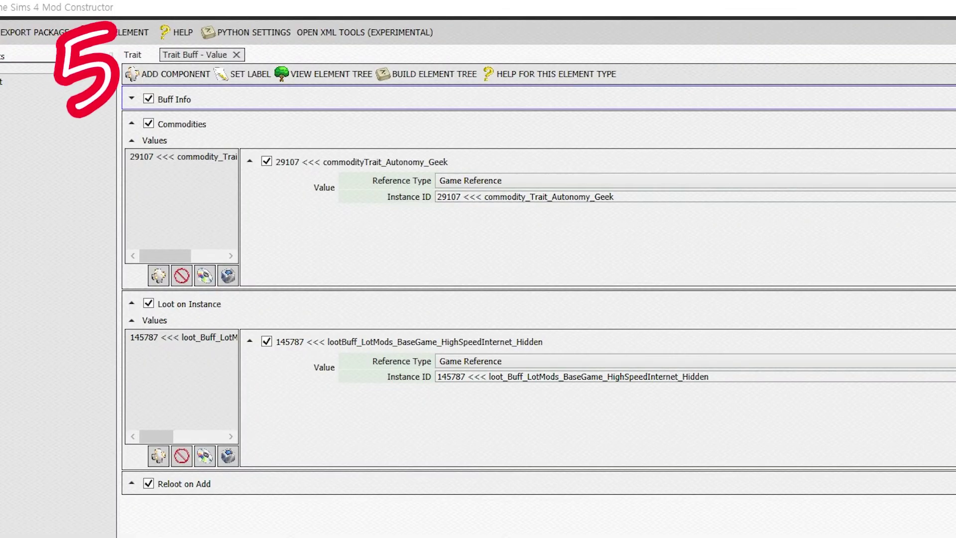
Add the Continuous Loots component from the Actions category to the trait buff and create an Always-Active Buff entry in it.
click(178, 82)
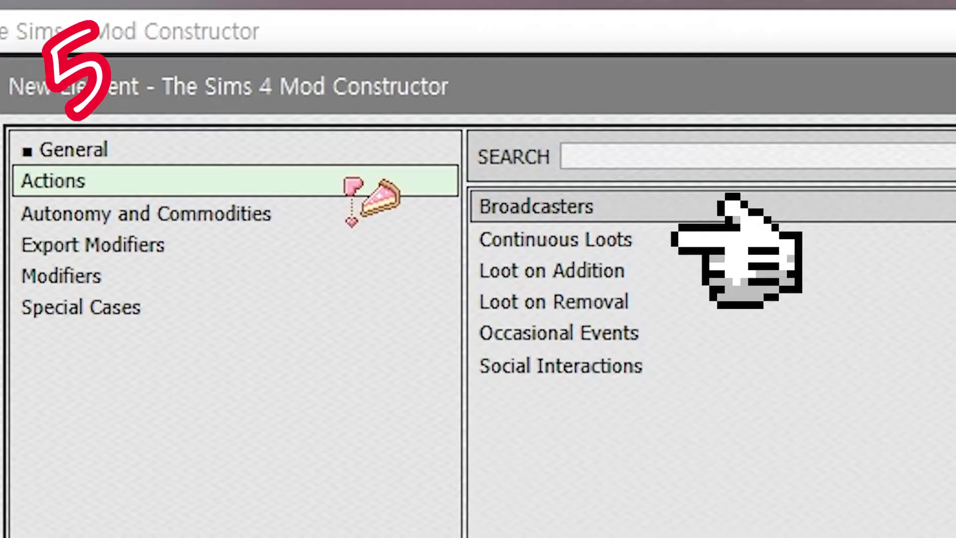
click(213, 95)
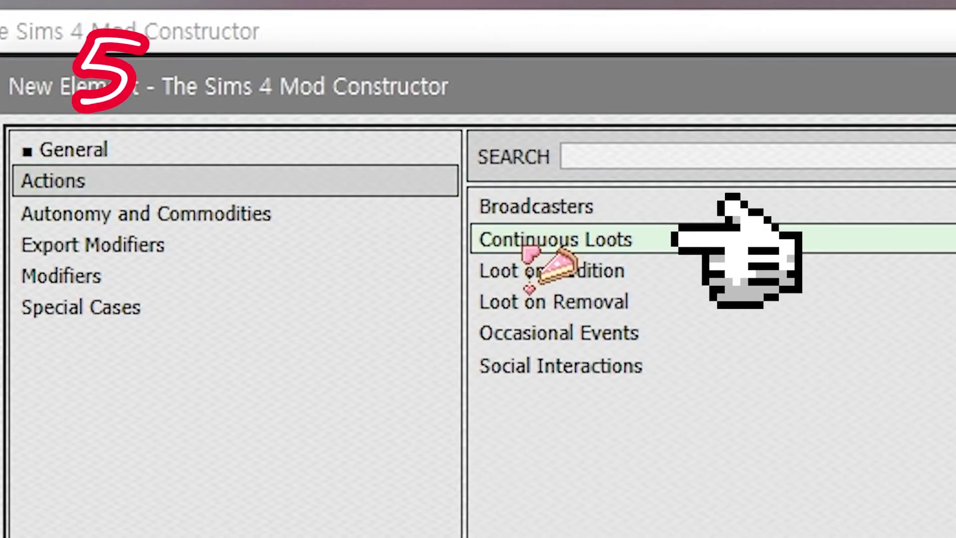
double_click(673, 240)
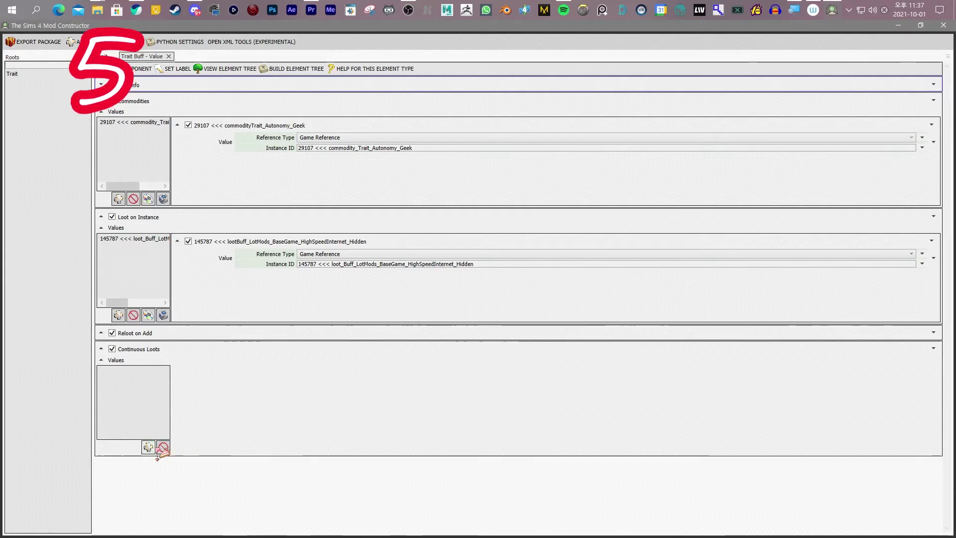
click(154, 441)
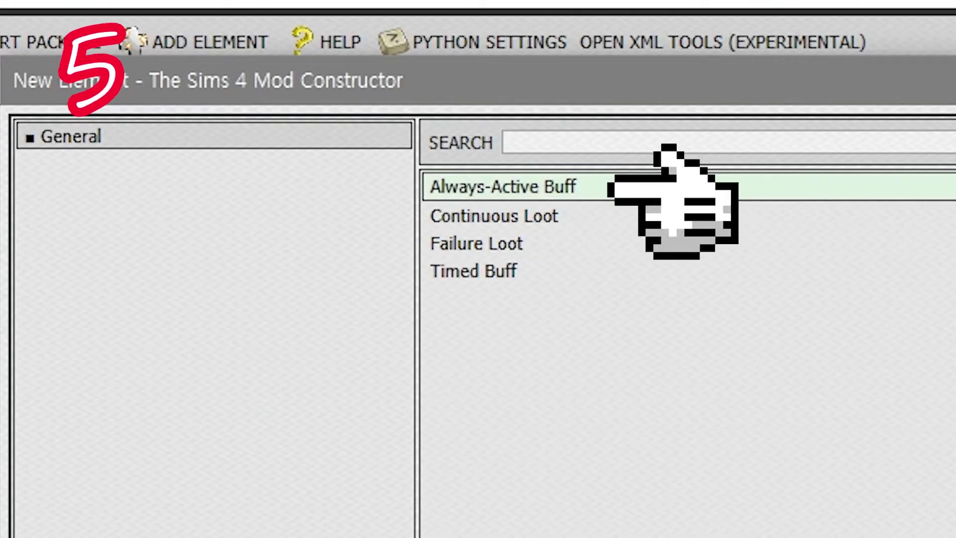
double_click(557, 197)
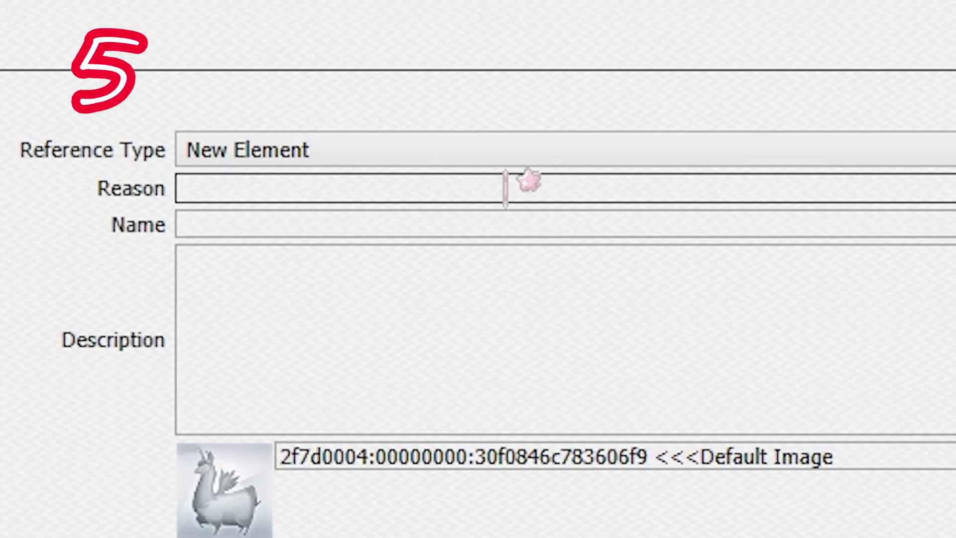
Enter "(From Thinking about Video Games)" as the new buff's reason and "I Wanna Be On My PC Right Now...." as its name.
click(504, 188)
text((From Thinking about G)
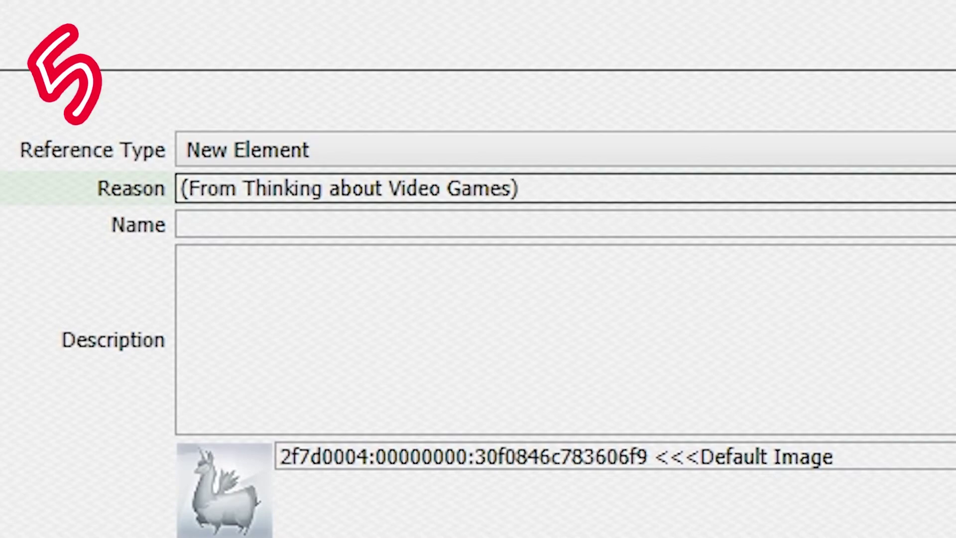
click(506, 224)
text(I Wanna Be On My PC Right N)
Describe the buff as "{0.SimFirstName} Finds it hard to focus when they've not played on their video game machine in a lil while.".
click(183, 258)
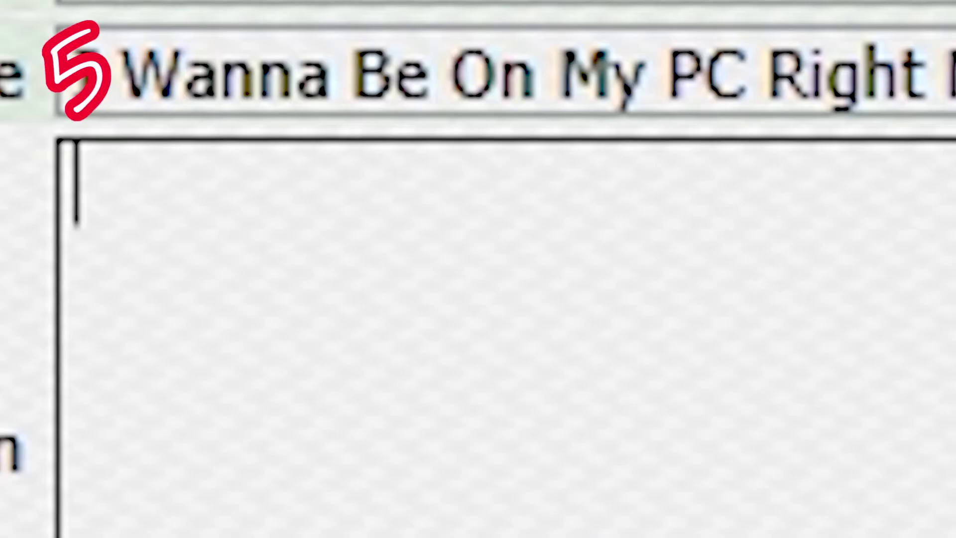
text({0)
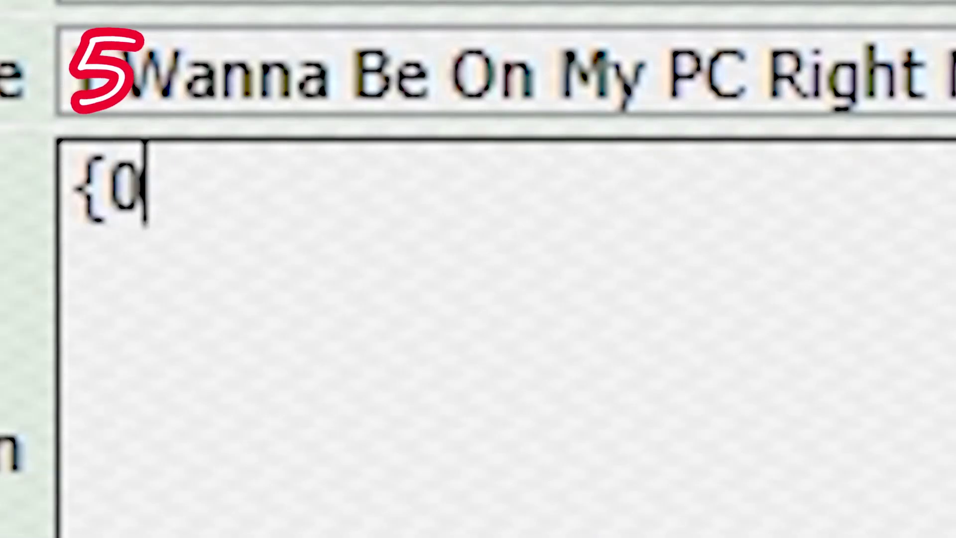
text(.SimPir)
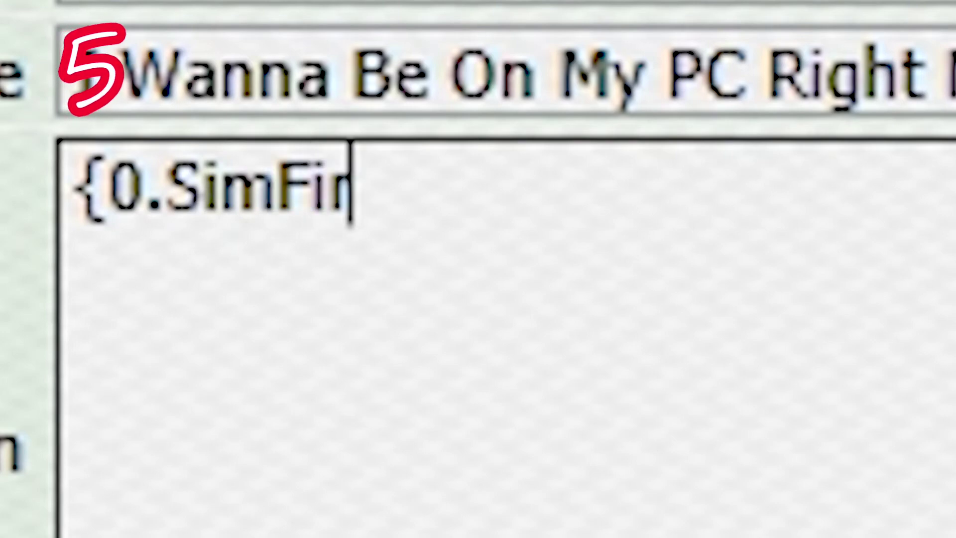
text(stNam)
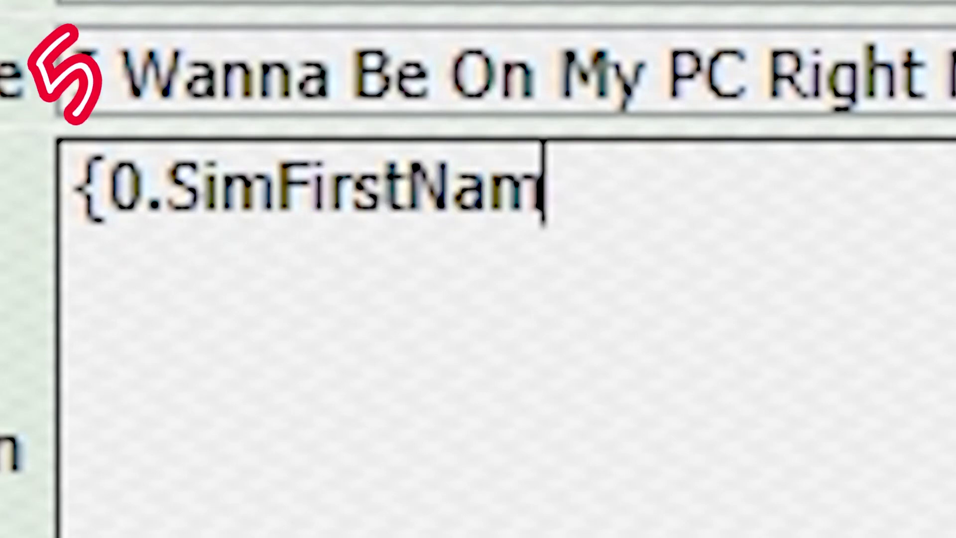
text(e} Finds it hard to focus when they've not played on their video game machine in a lil while.)
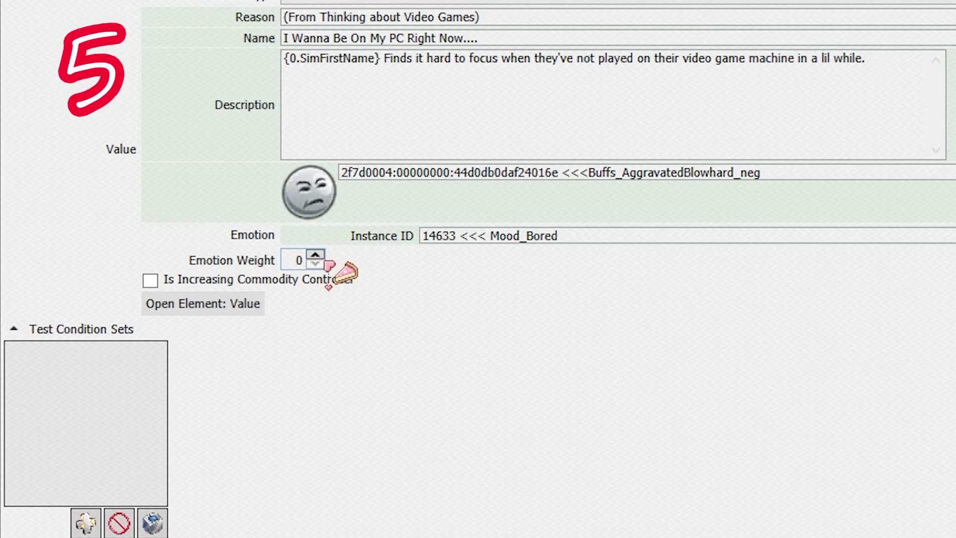
Give the always-active buff the Buffs_AggravatedBlowhard_neg icon, the 14633 Mood_Bored emotion and an emotion weight of 2.
click(315, 256)
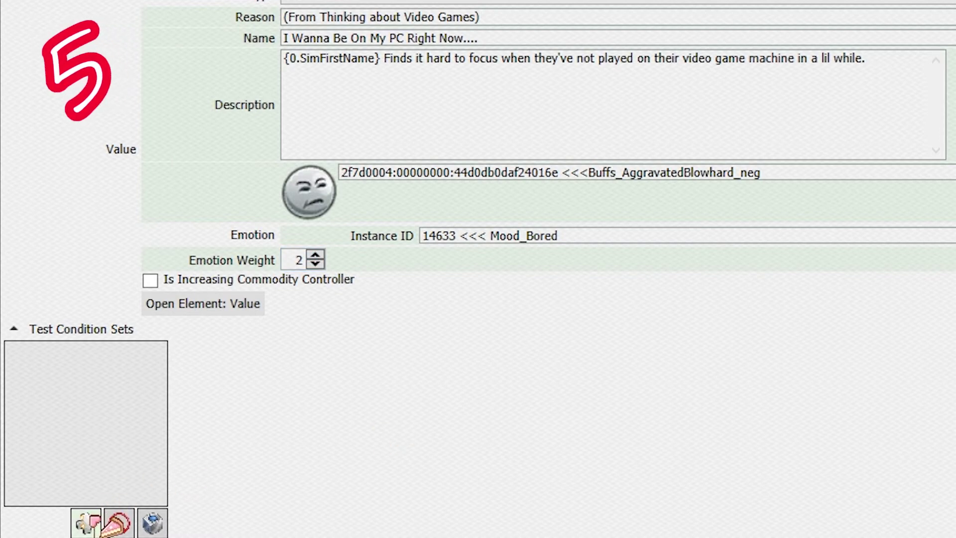
Create a test condition set for the buff containing an Interaction Running Test with Test For Not Running enabled.
click(139, 352)
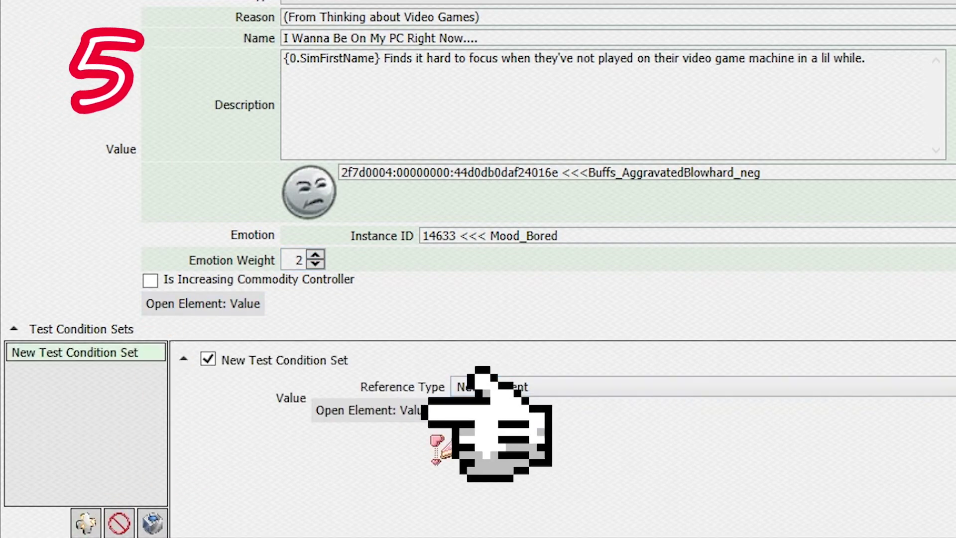
click(401, 413)
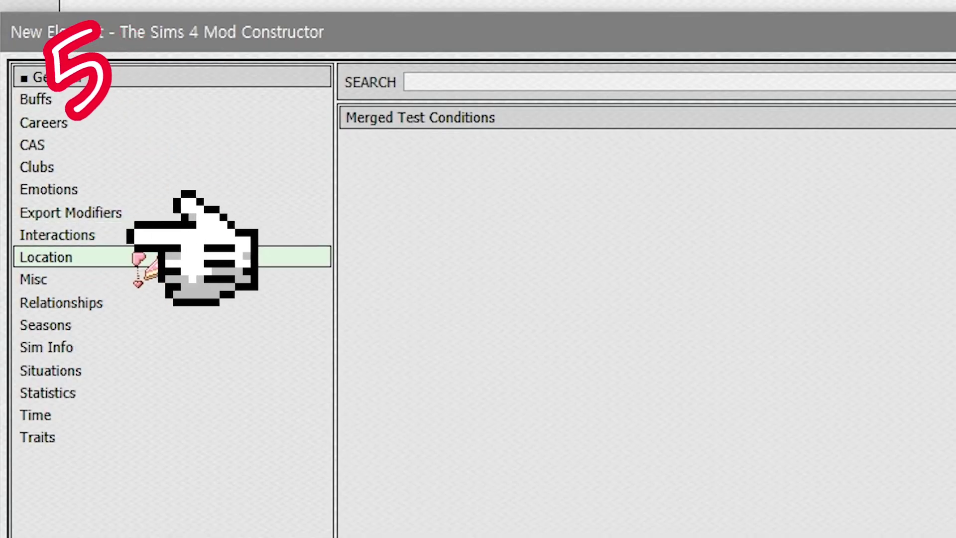
click(137, 241)
double_click(572, 118)
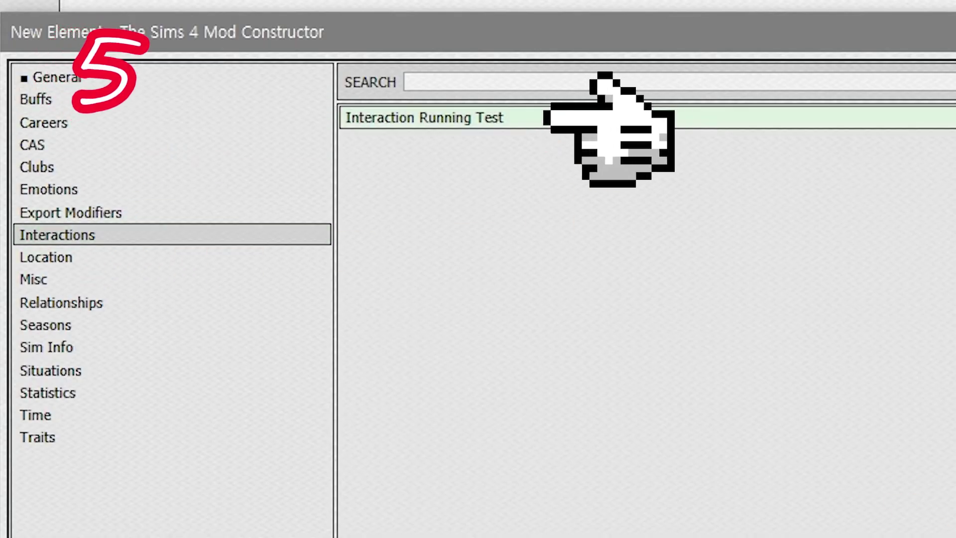
click(206, 397)
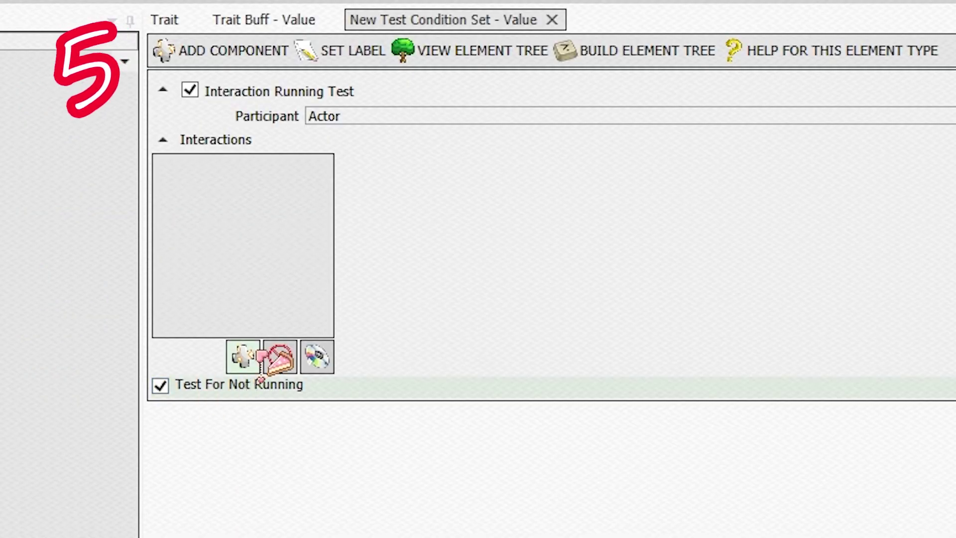
Fill the test's interactions with an unset Game Reference and gaming presets such as 128530 Play Arcade and the Livestream ones, and close the condition set.
click(305, 164)
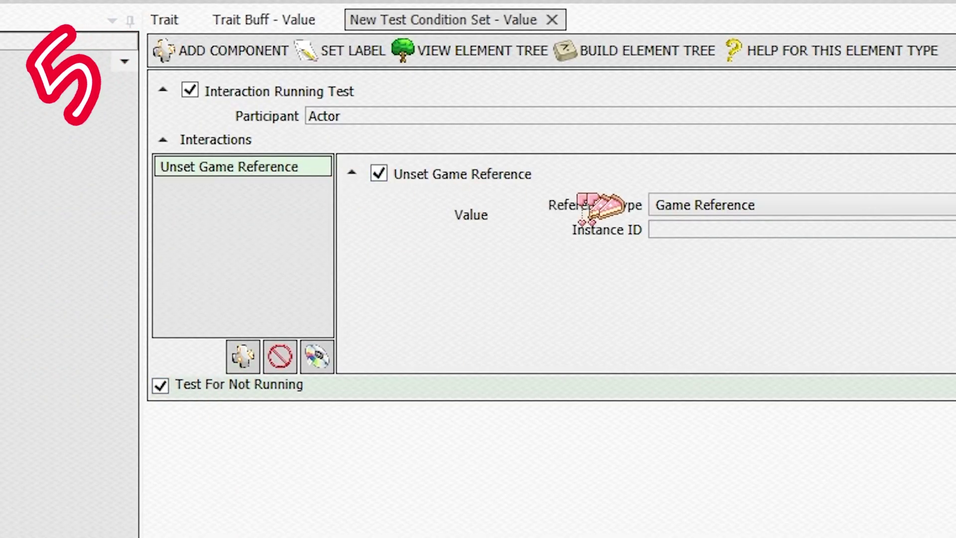
click(914, 182)
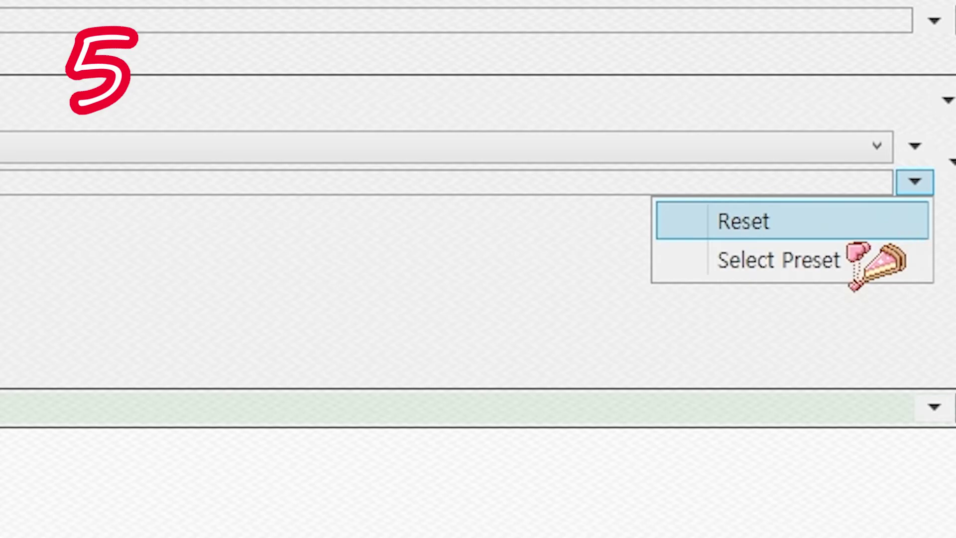
click(816, 271)
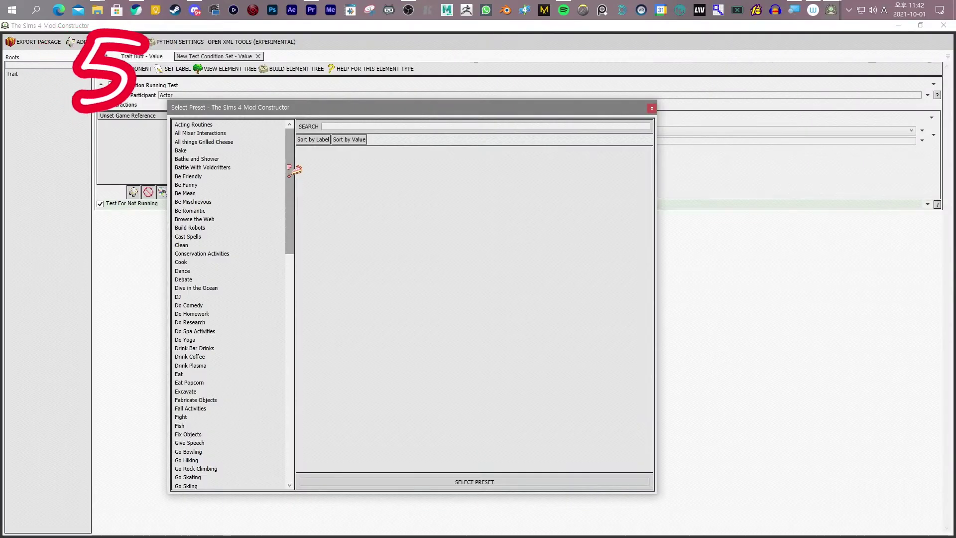
click(651, 108)
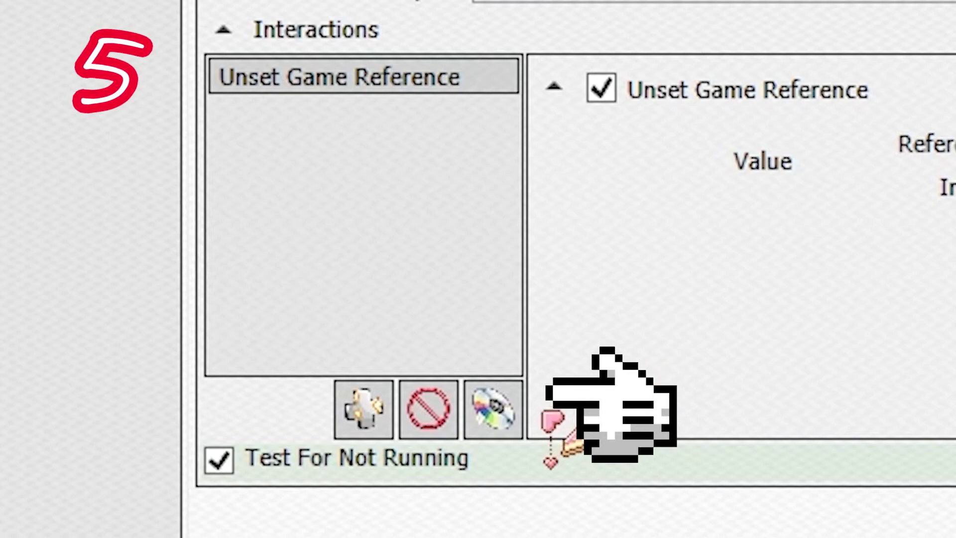
click(498, 418)
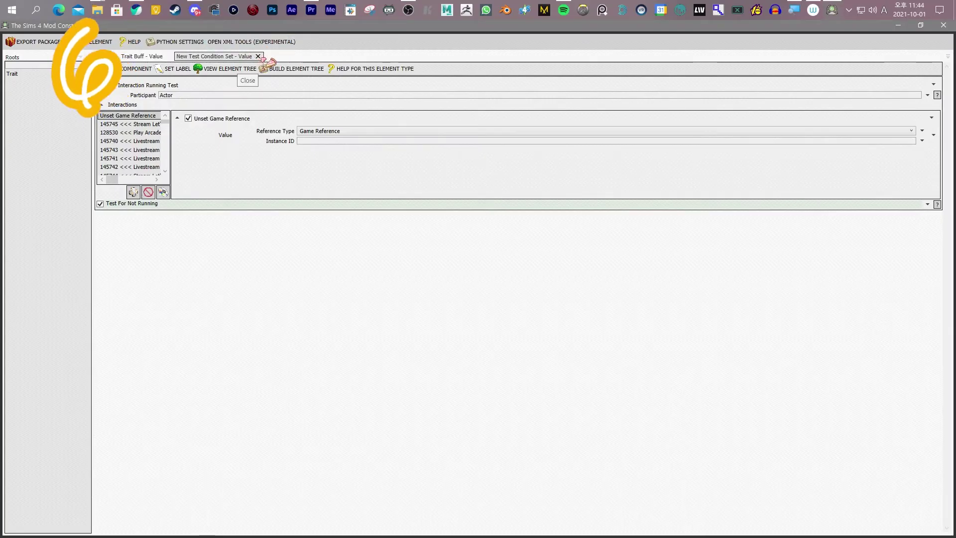
click(258, 56)
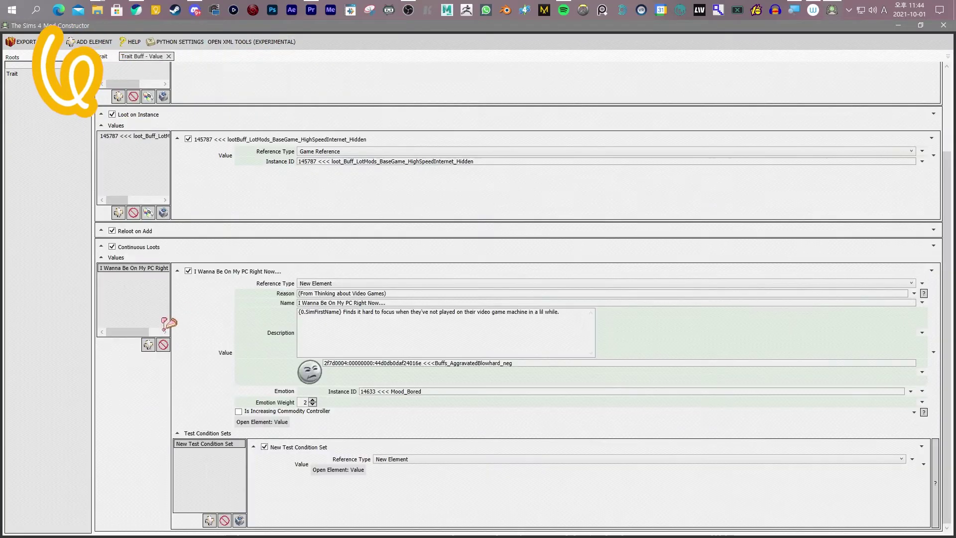
Create a Continuous Loot entry under Continuous Loots, open its element and add the Add Buff component from the Buff Actions category.
click(148, 344)
click(267, 173)
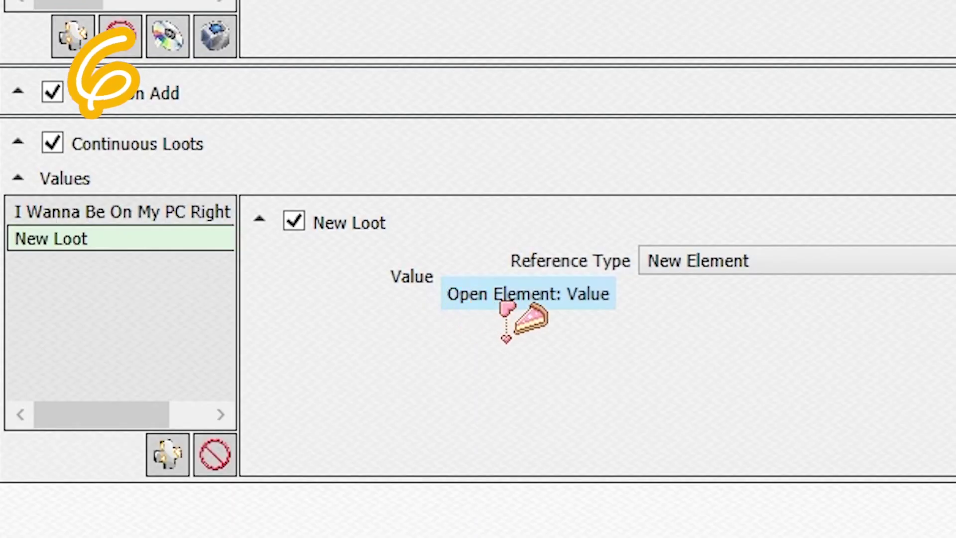
click(500, 301)
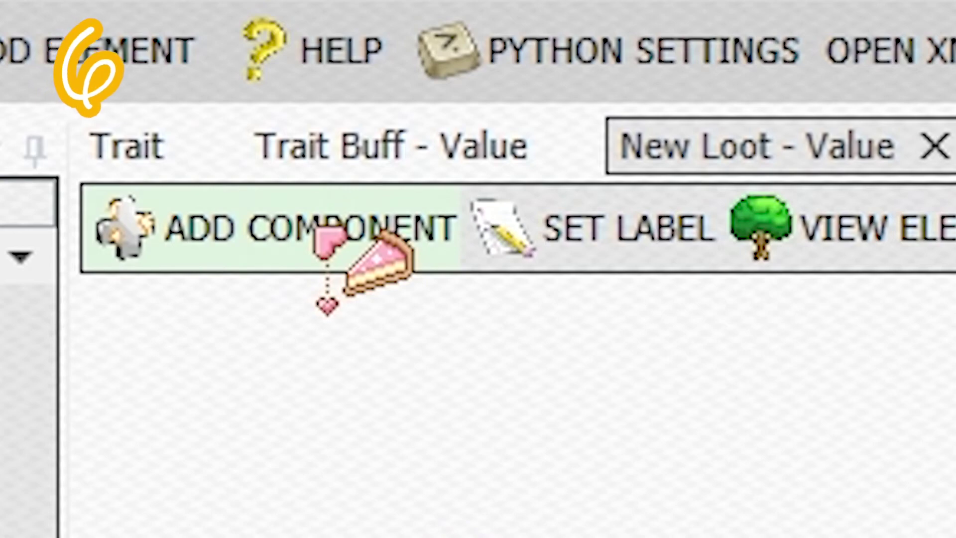
click(324, 234)
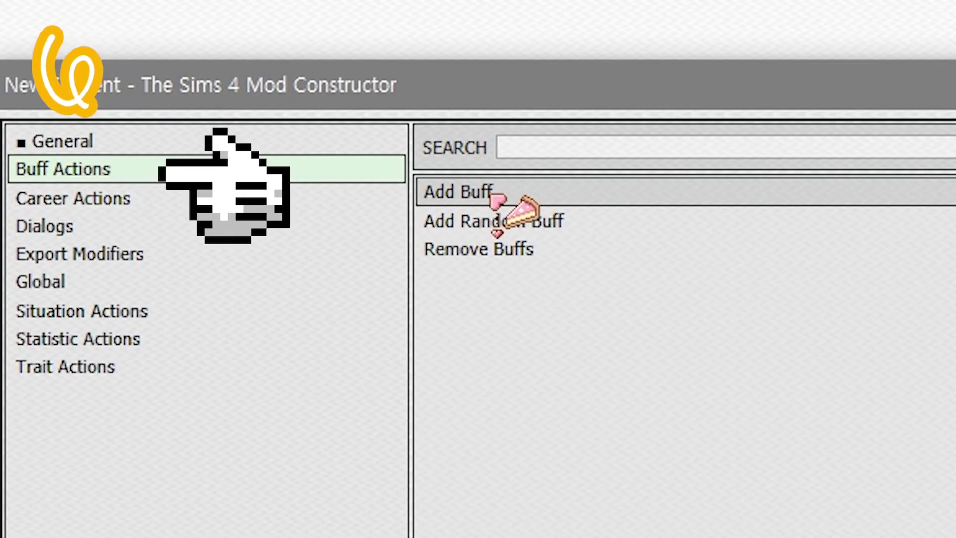
click(495, 196)
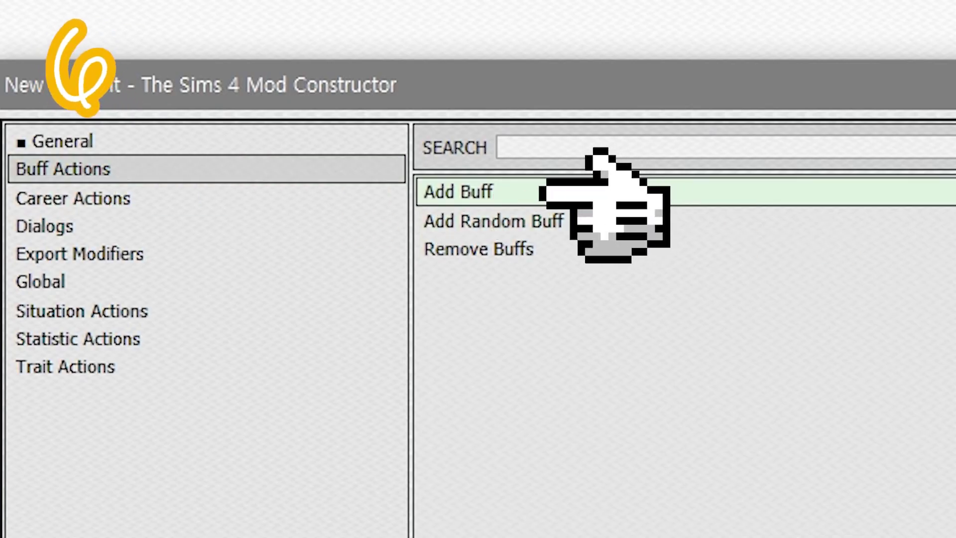
double_click(558, 192)
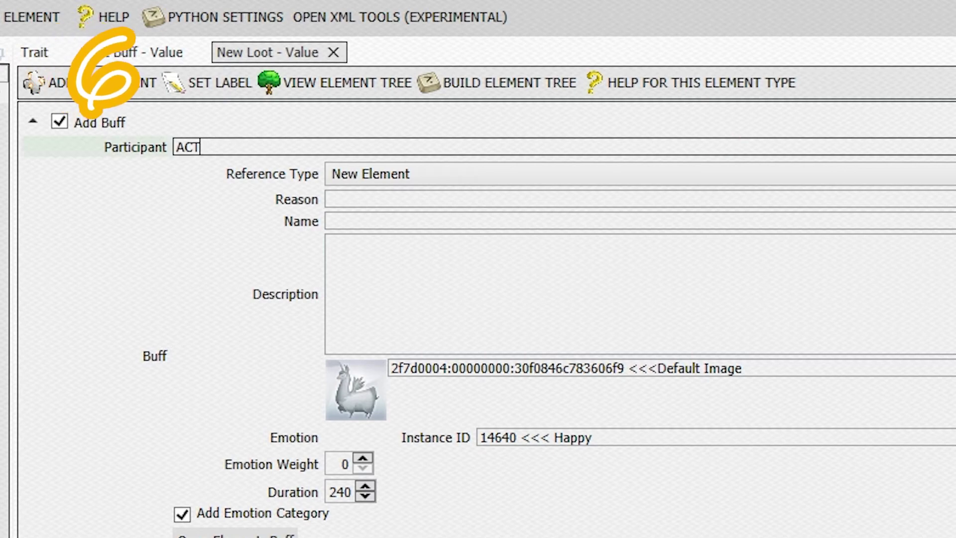
Set the added buff's participant to Actor, reason to "(From Playing A Computer Game)", name to "Game on!" and begin its description with "{0.SimFirstName}'s".
click(639, 198)
text((From Playing A Computer Game)
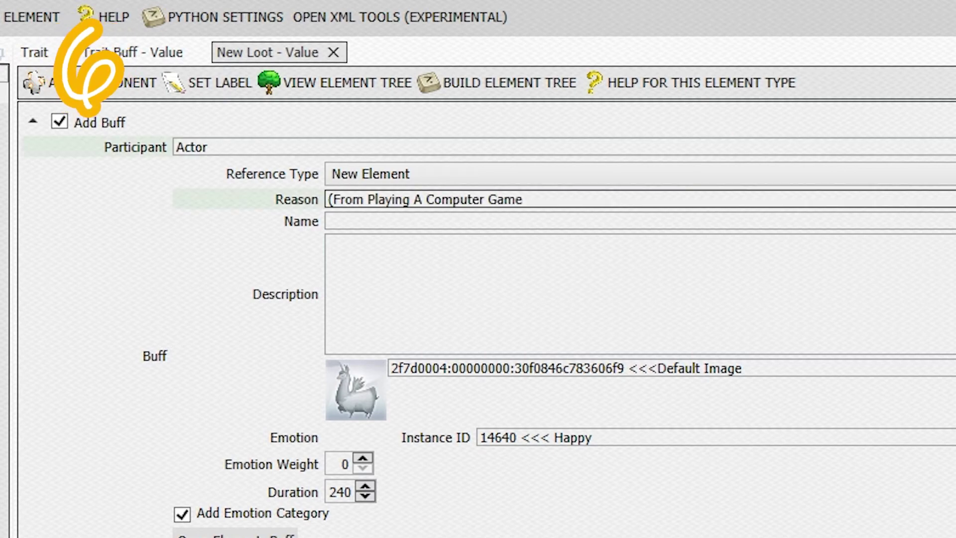
text())
key(Tab)
text(Game on!)
click(548, 279)
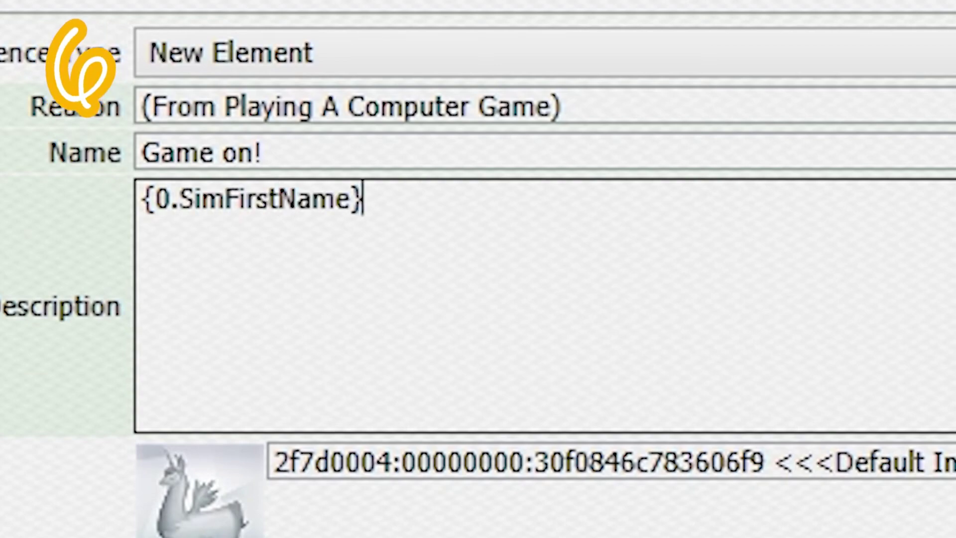
text({0.SimFirstName})
text('s)
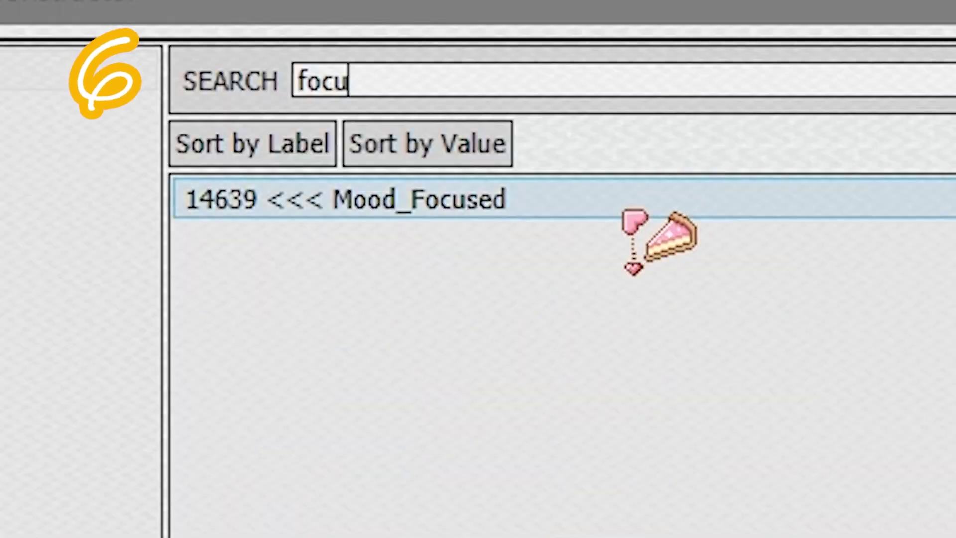
Give the "Game on!" buff the trait_good_cas icon, the 14639 Mood_Focused emotion, an emotion weight of 2 and a duration of 300.
click(626, 213)
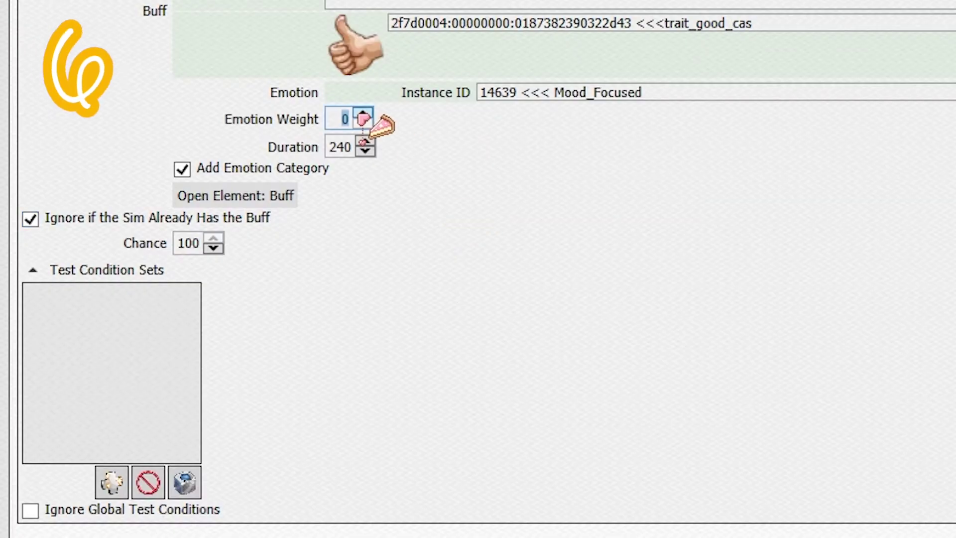
click(363, 114)
click(365, 141)
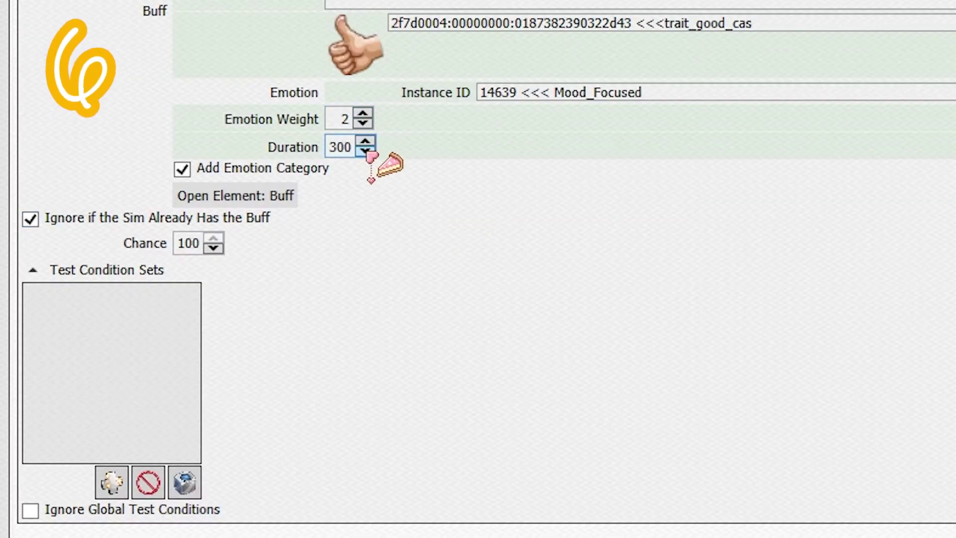
click(213, 247)
click(213, 247)
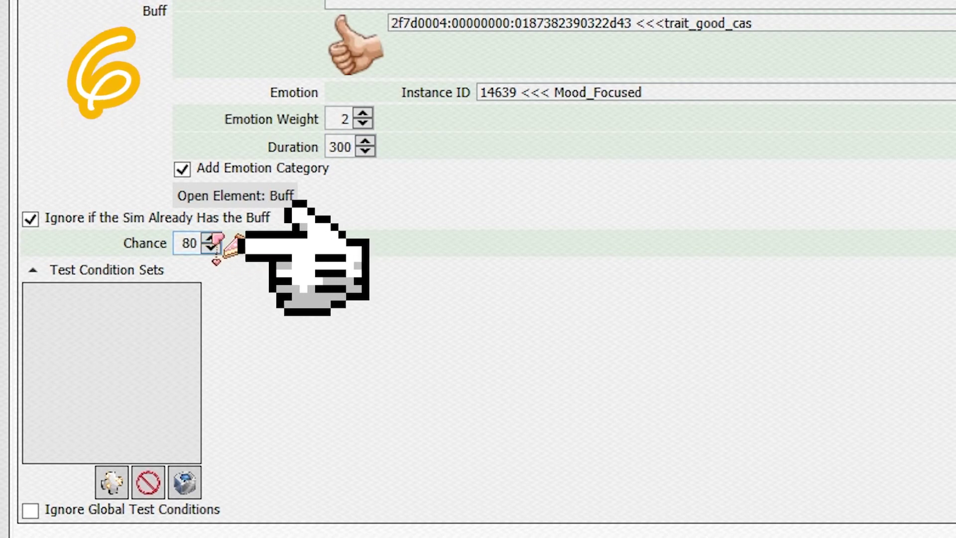
click(213, 239)
click(214, 239)
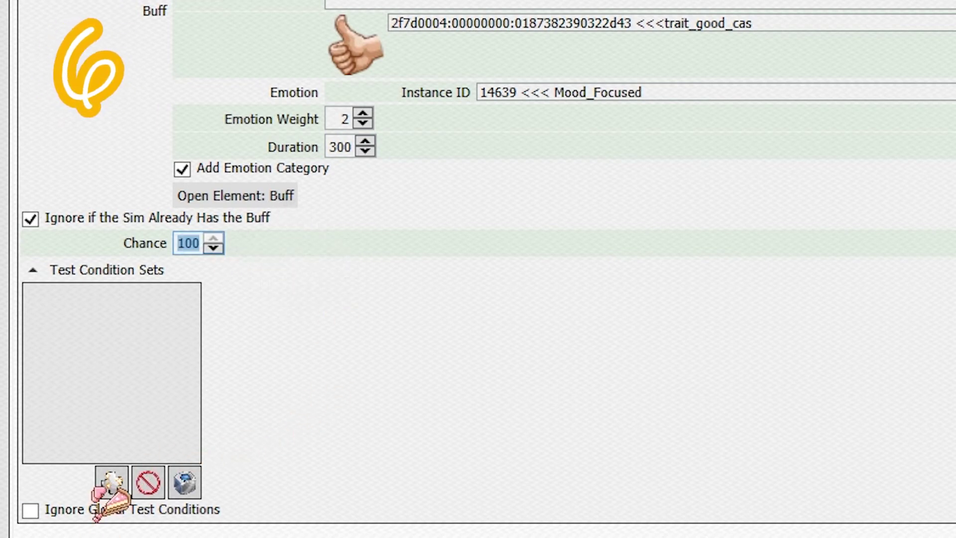
Add a test condition set to the "Game on!" buff, open its element and add the Interaction Running Test component from the Interactions category.
click(113, 481)
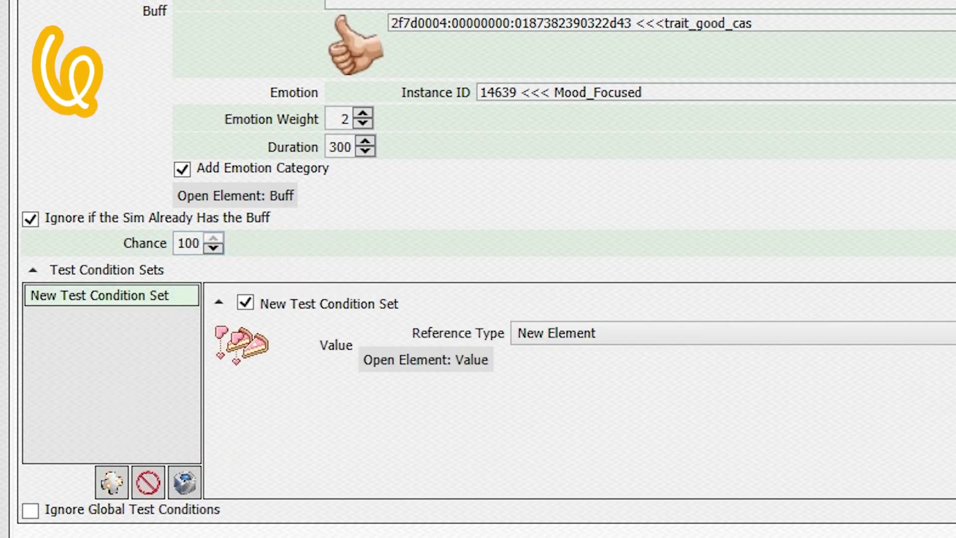
click(437, 371)
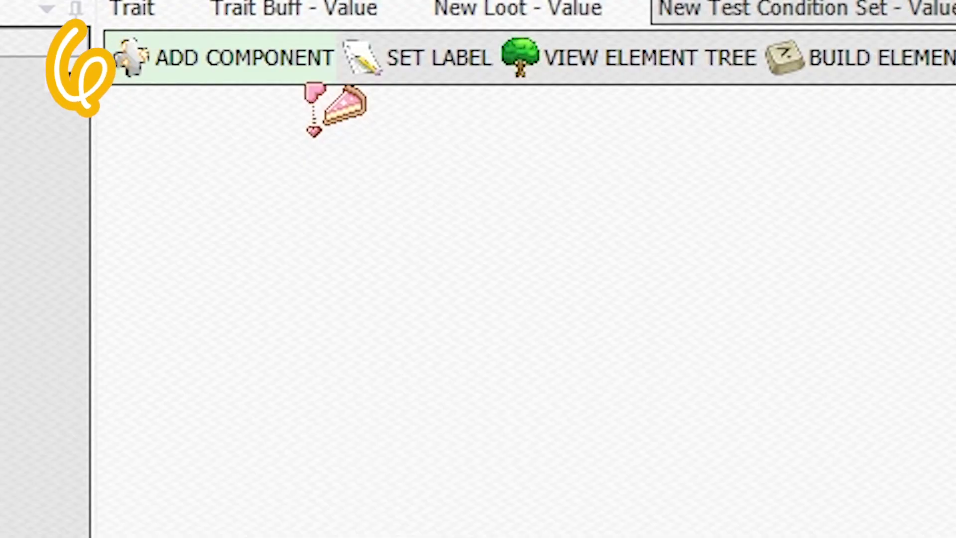
click(307, 83)
click(299, 364)
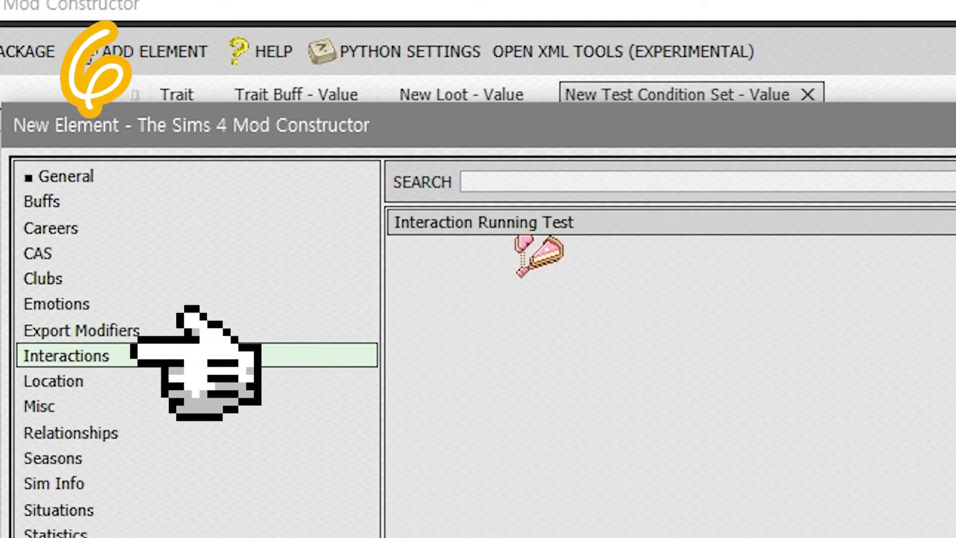
click(541, 225)
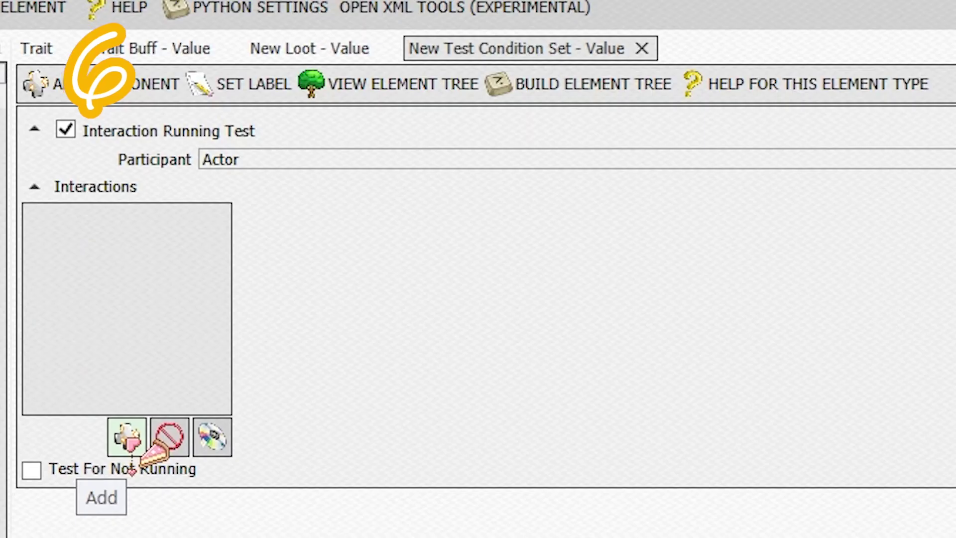
Add an unset Game Reference to the test's interactions, bring up the Play Video Games presets and close the preset list.
click(129, 438)
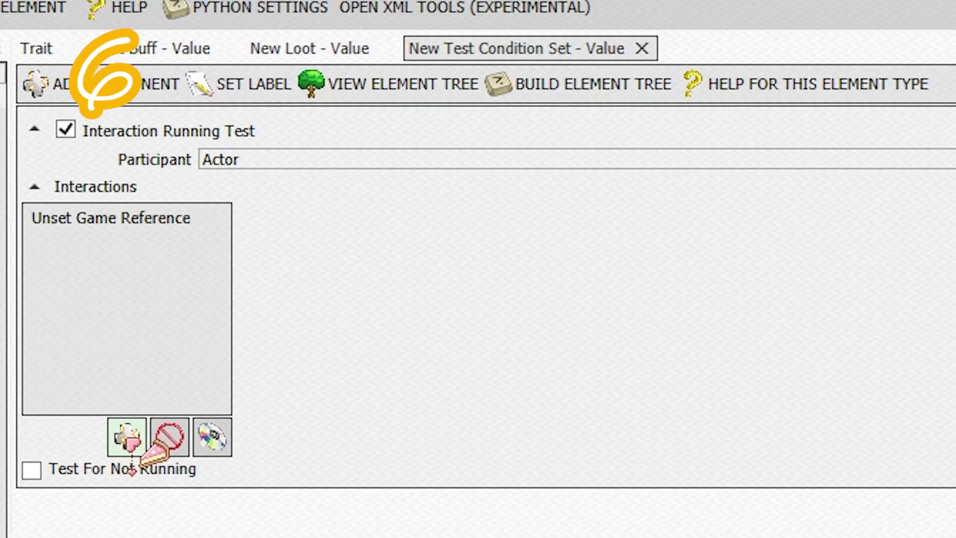
click(212, 436)
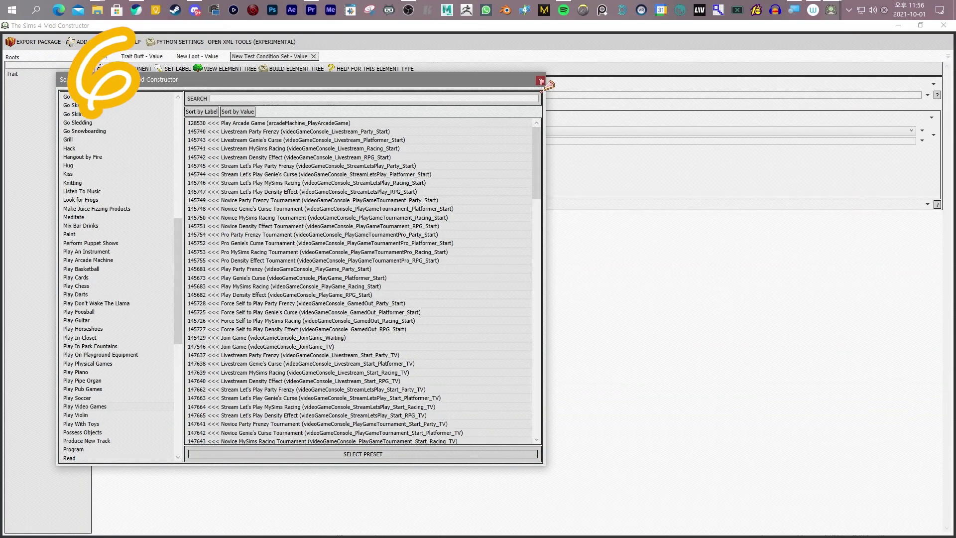
click(542, 81)
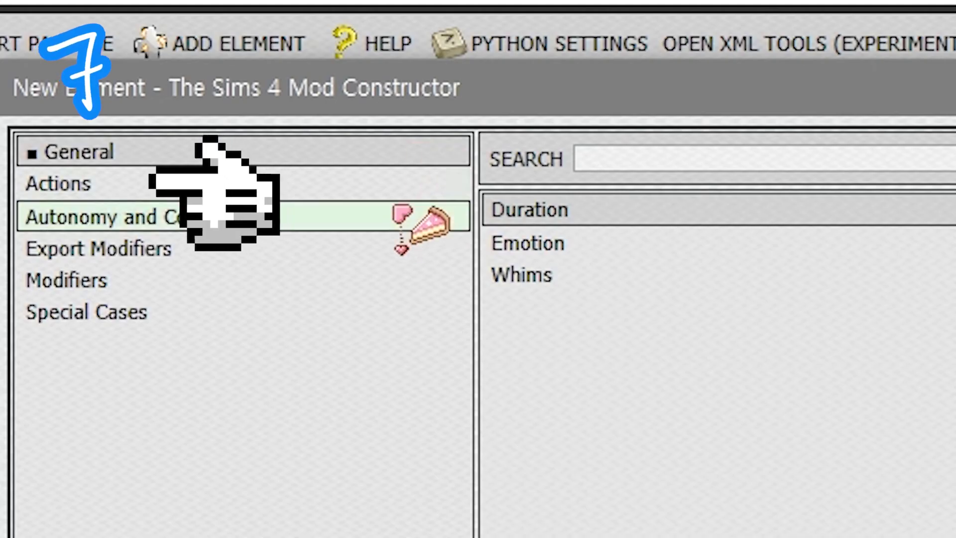
Add the Occasional Events component from the Actions category, open its new mixer interaction element and expand its Occasional Event settings with a new loot.
click(168, 186)
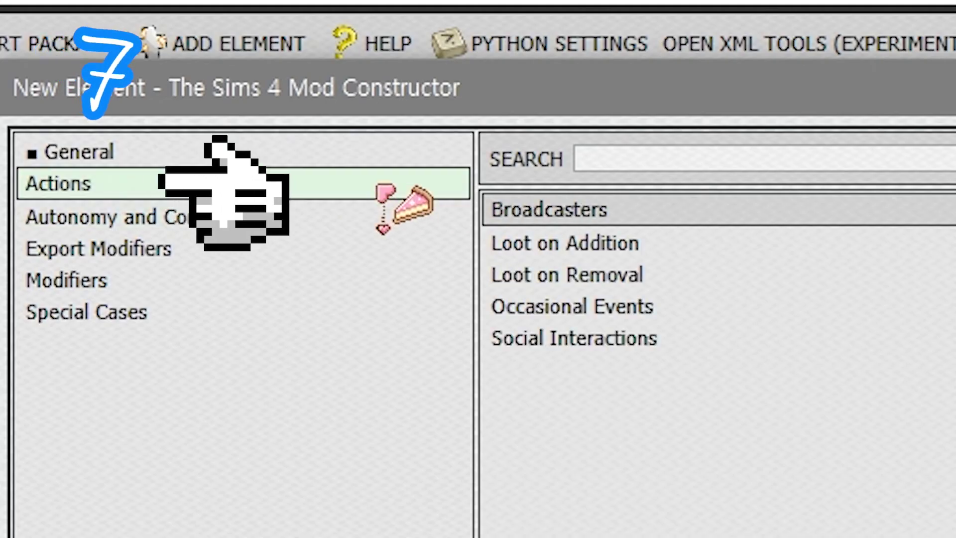
click(660, 310)
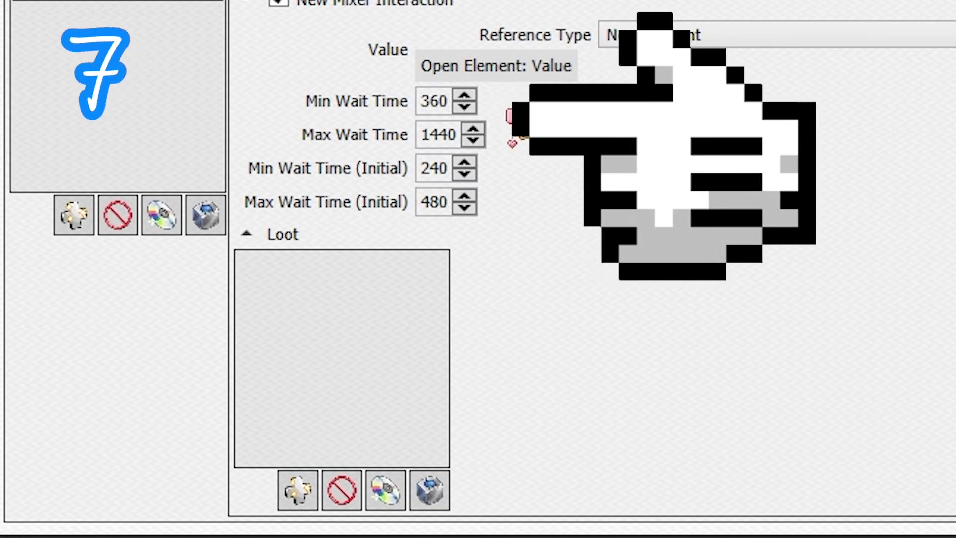
click(528, 75)
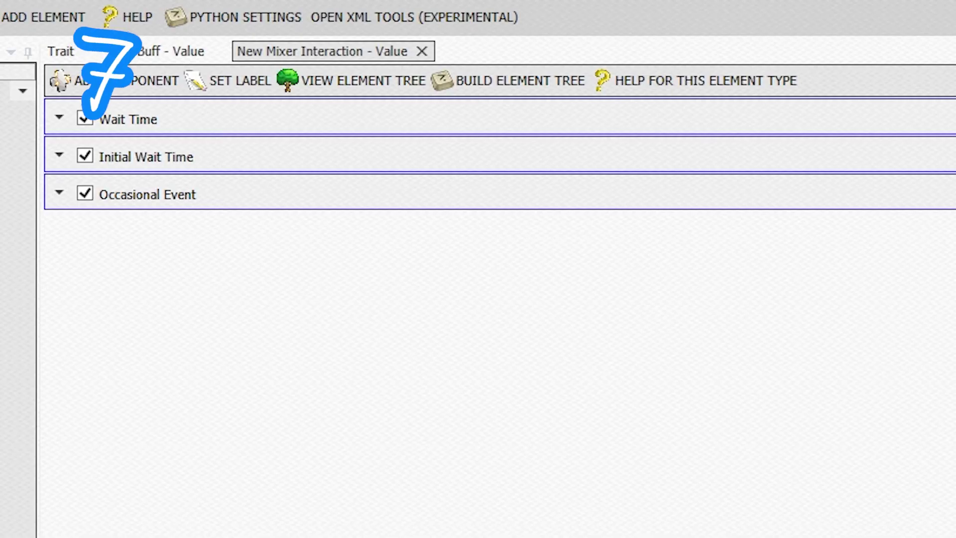
click(64, 192)
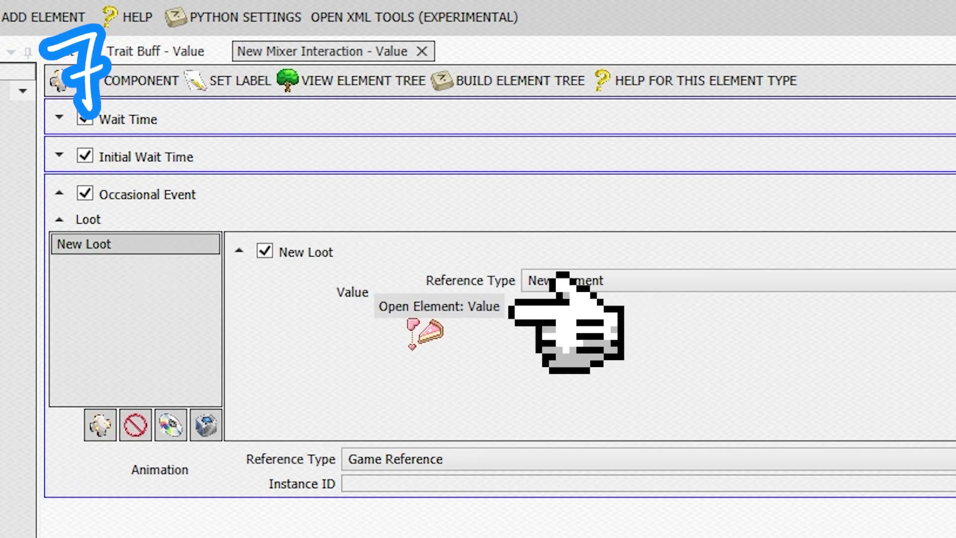
Open the occasional event's new loot element and add the Add Buff component from the Buff Actions category.
click(429, 313)
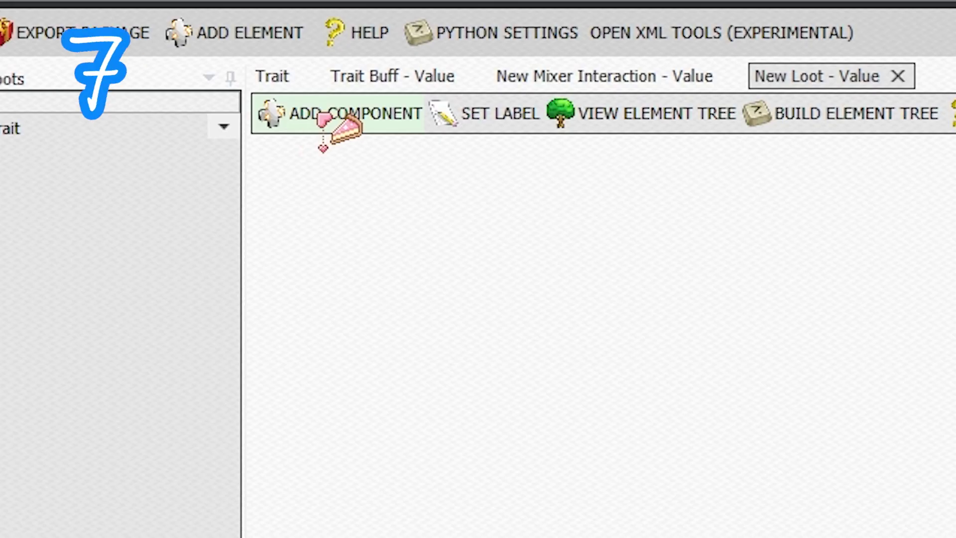
click(321, 119)
click(367, 186)
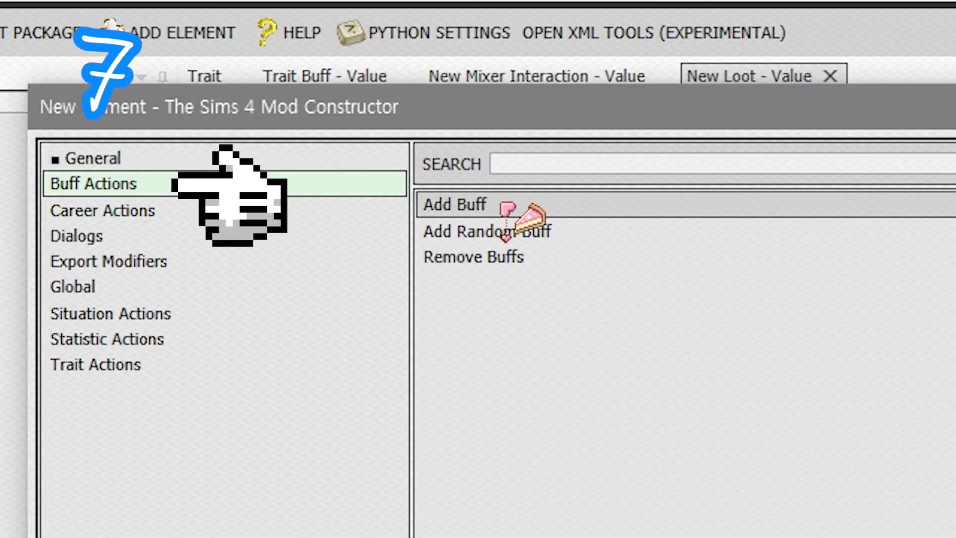
double_click(513, 204)
Set the buff's reason to "(From Playing A Computer Game)", name it "Gamers High" and begin its description with "{0.SimFirstName}".
click(865, 213)
text((From Pla)
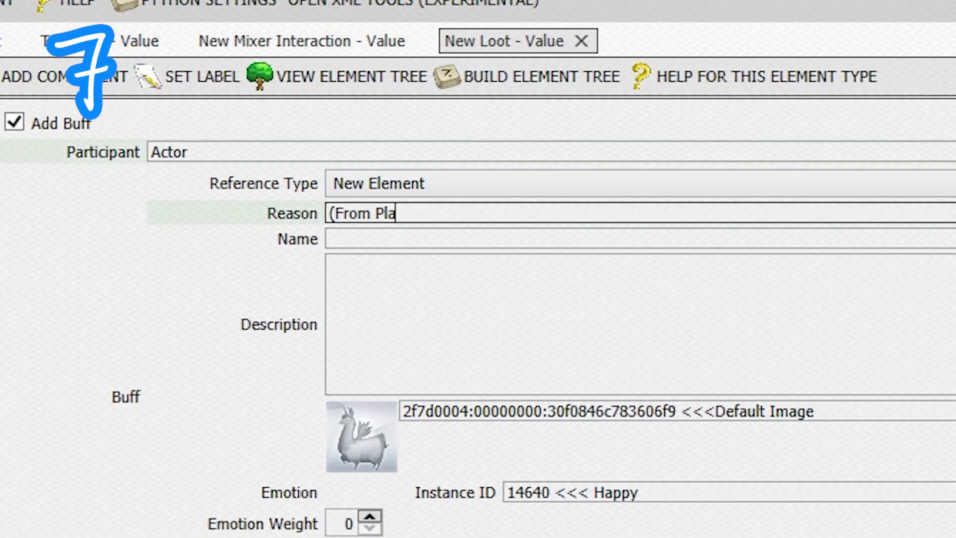
text(ying A Computer Game))
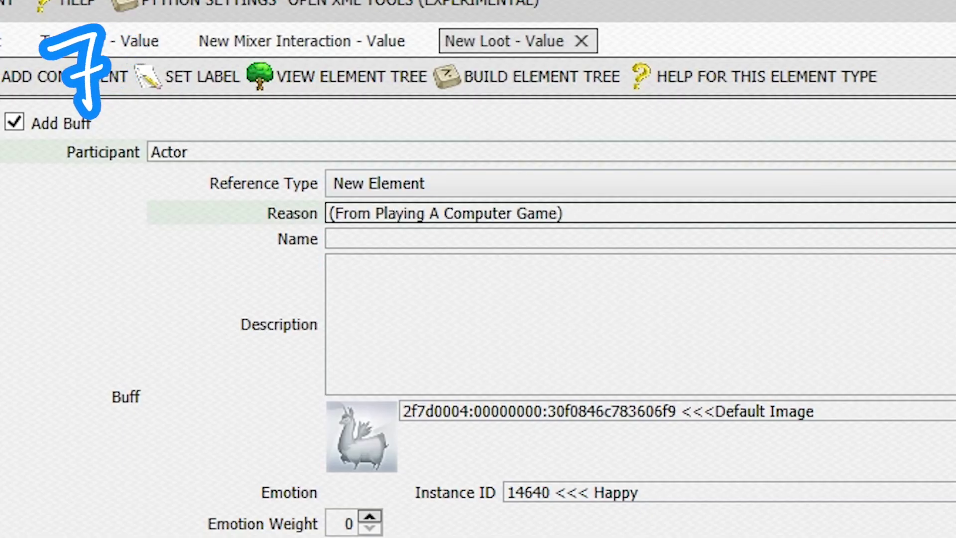
key(Tab)
text(Gamers High)
key(Tab)
text({0.SimFirstName})
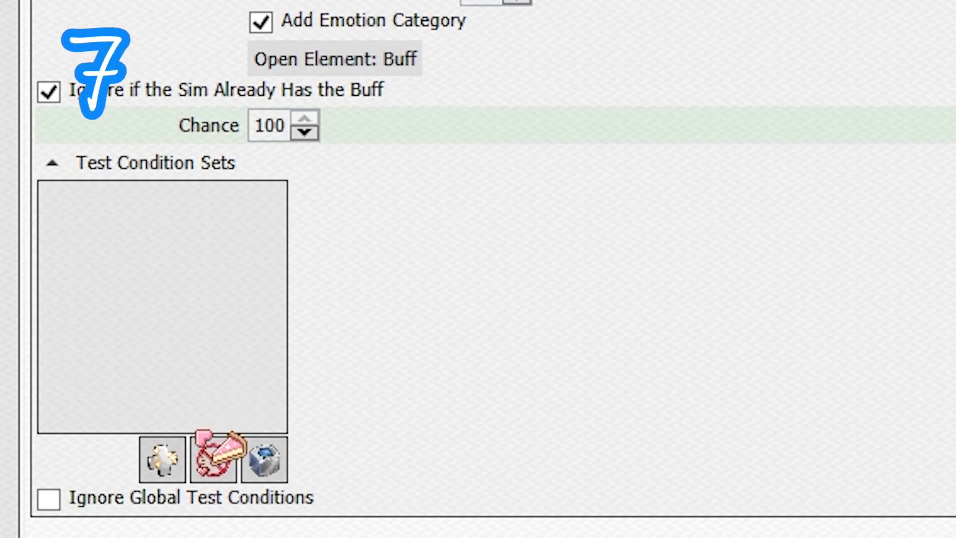
Give the "Gamers High" buff a test condition with an Interaction Running Test, using the Play Video Games presets that match "computer".
click(249, 201)
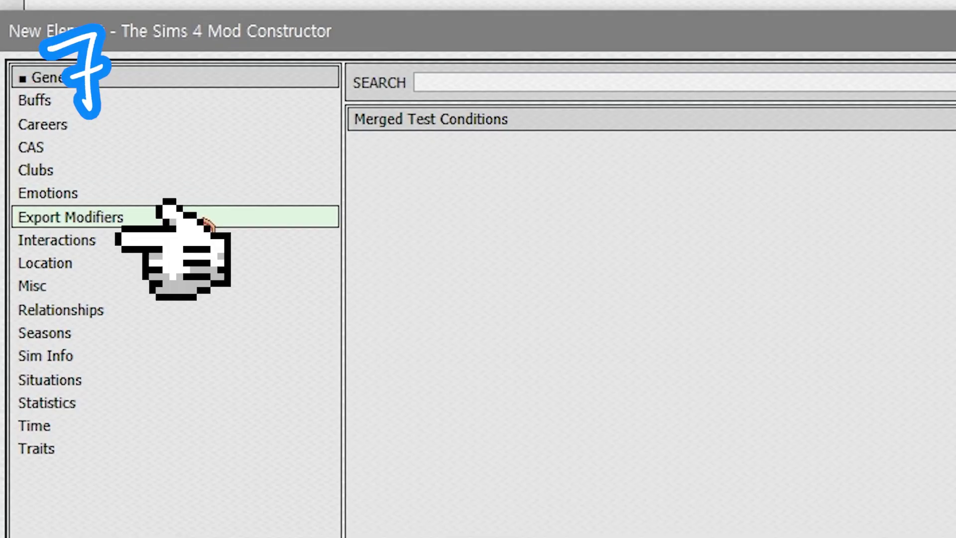
click(120, 240)
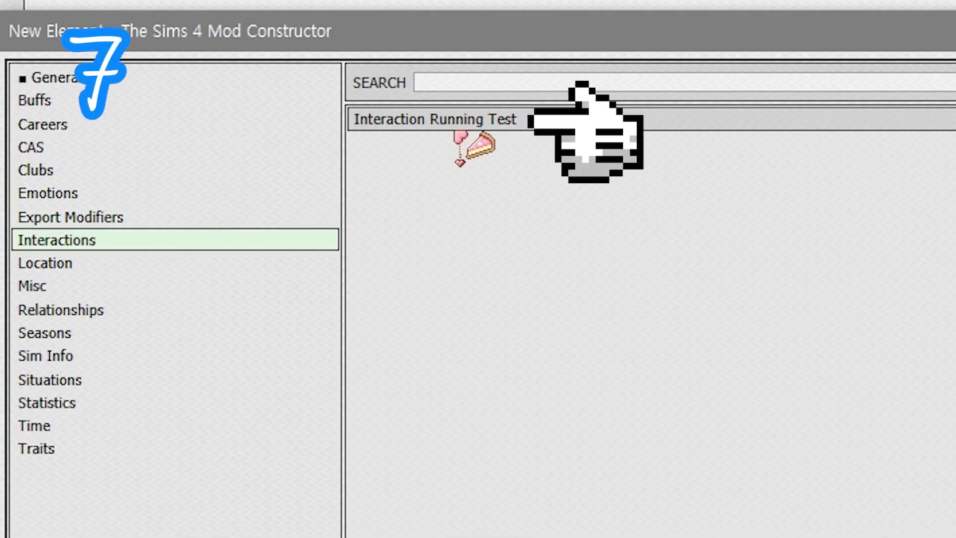
click(523, 119)
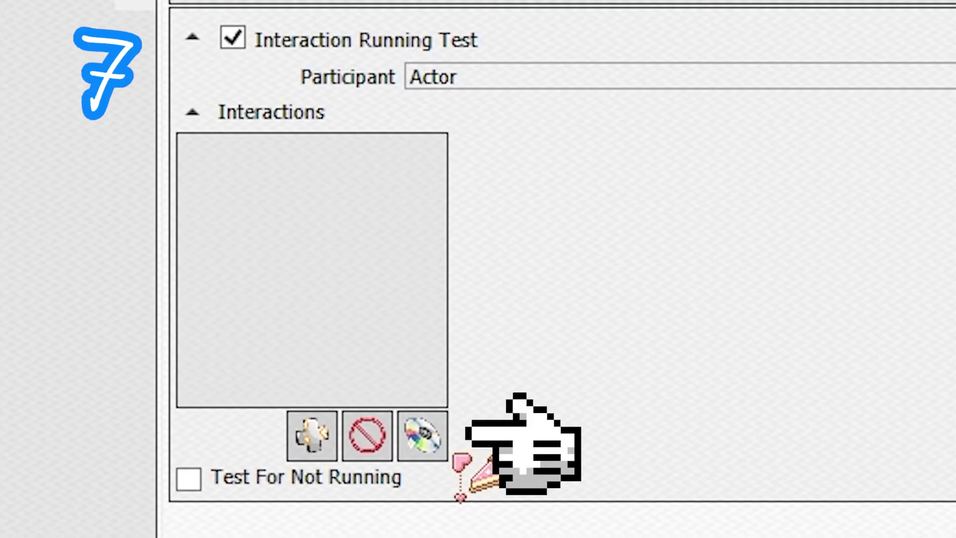
click(437, 456)
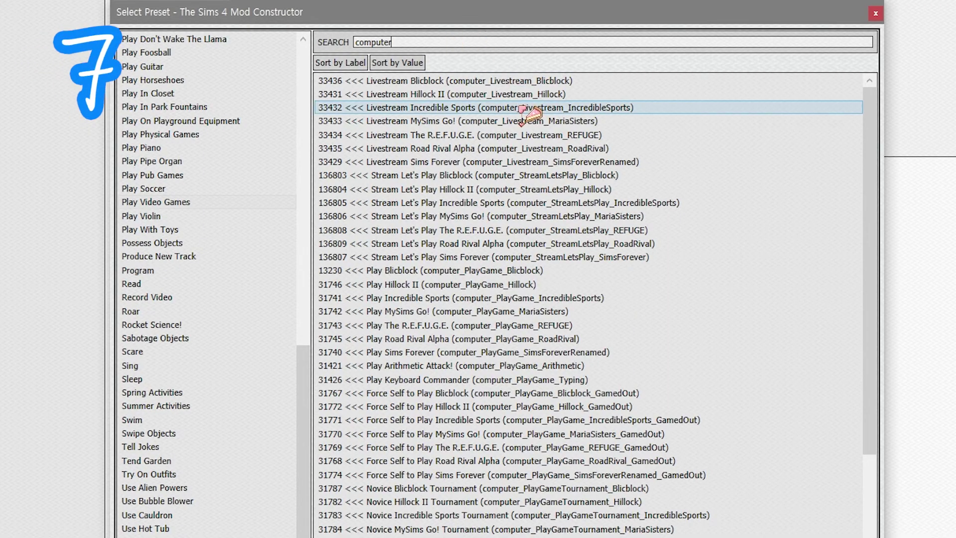
key(ctrl+a)
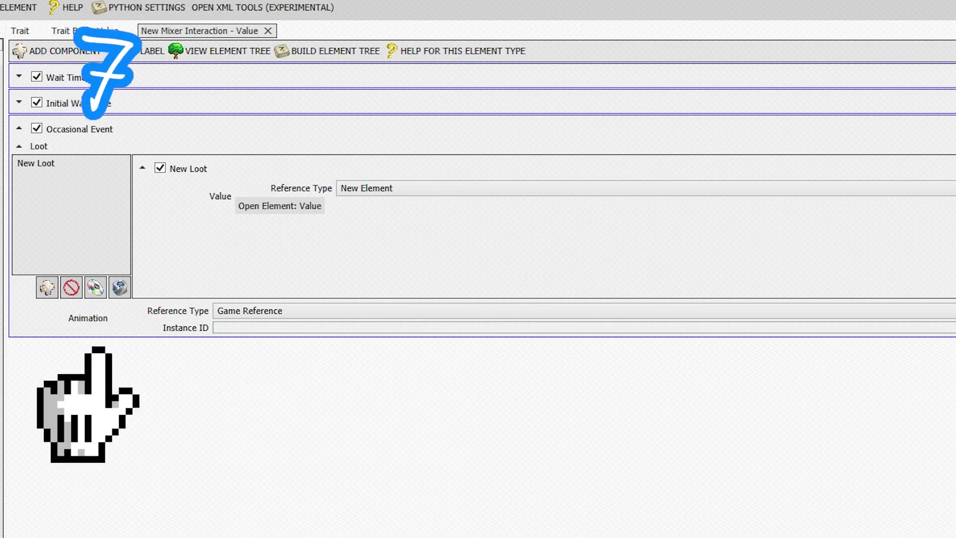
Set the occasional event's animation to the 11481 Drink_Chug preset and export the package.
click(924, 239)
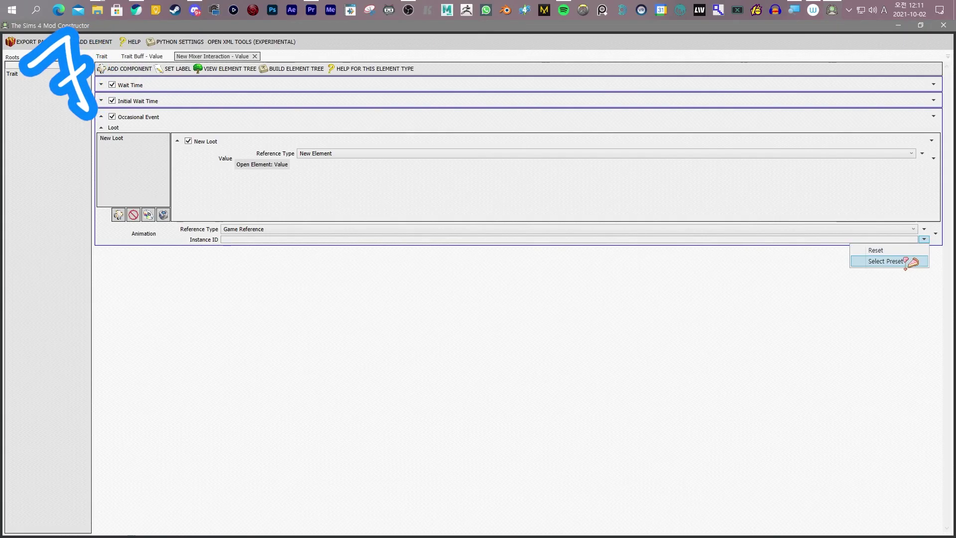
click(905, 261)
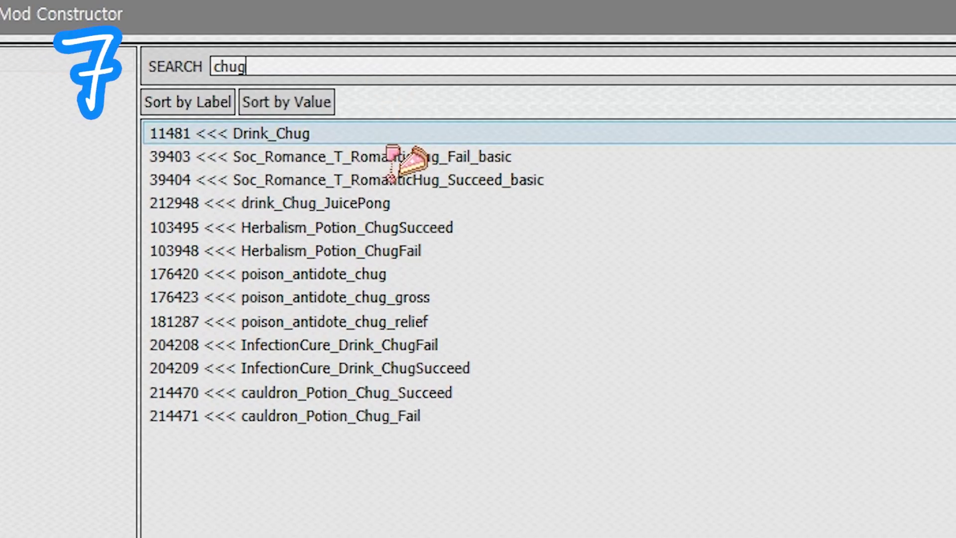
double_click(214, 82)
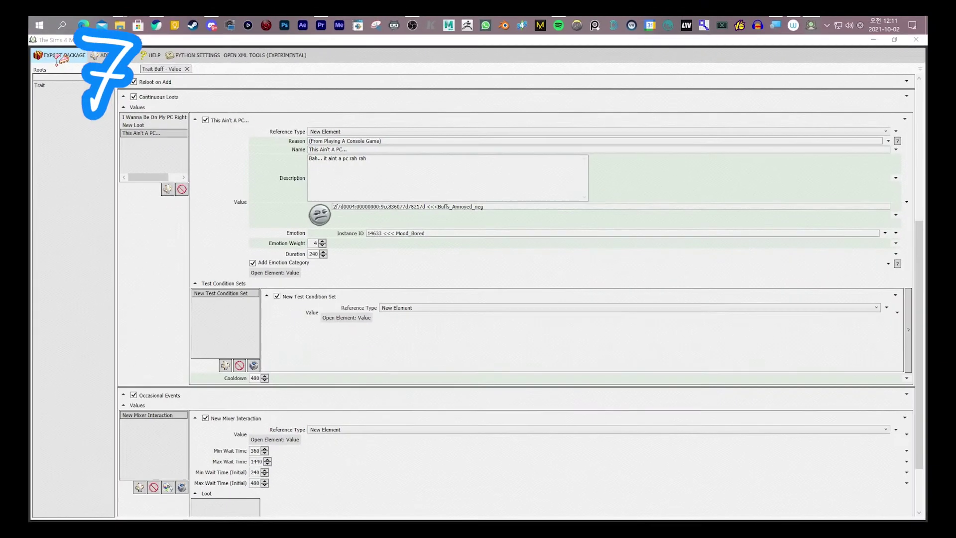
click(123, 134)
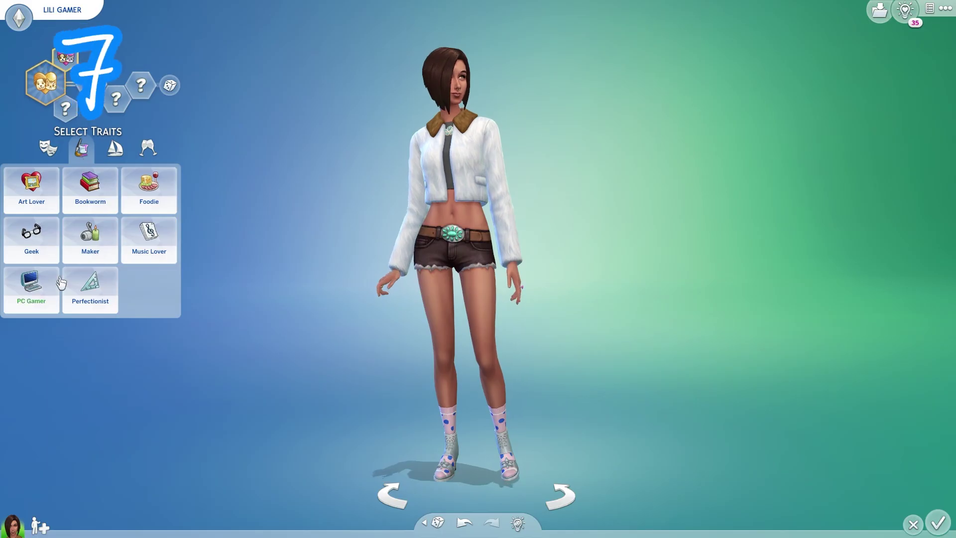